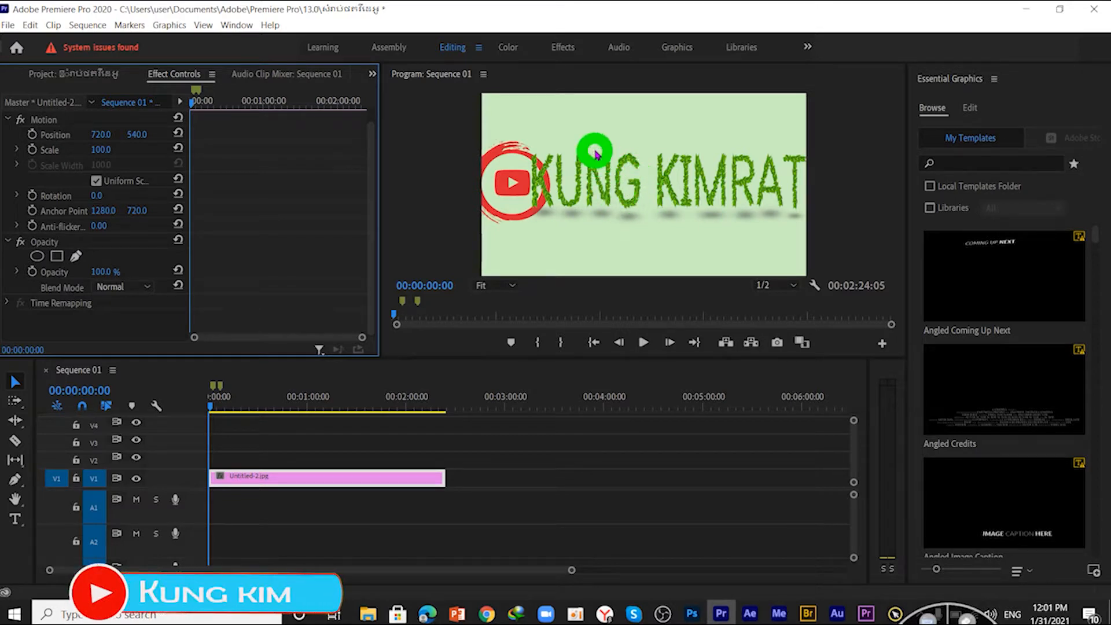
left_click(625, 184)
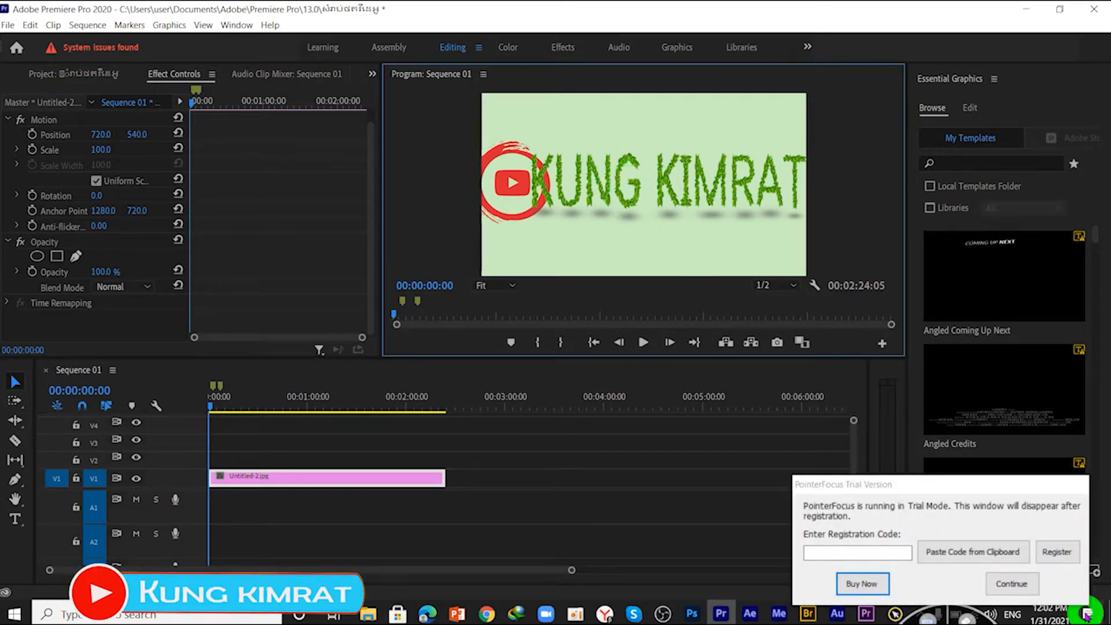
left_click(1012, 584)
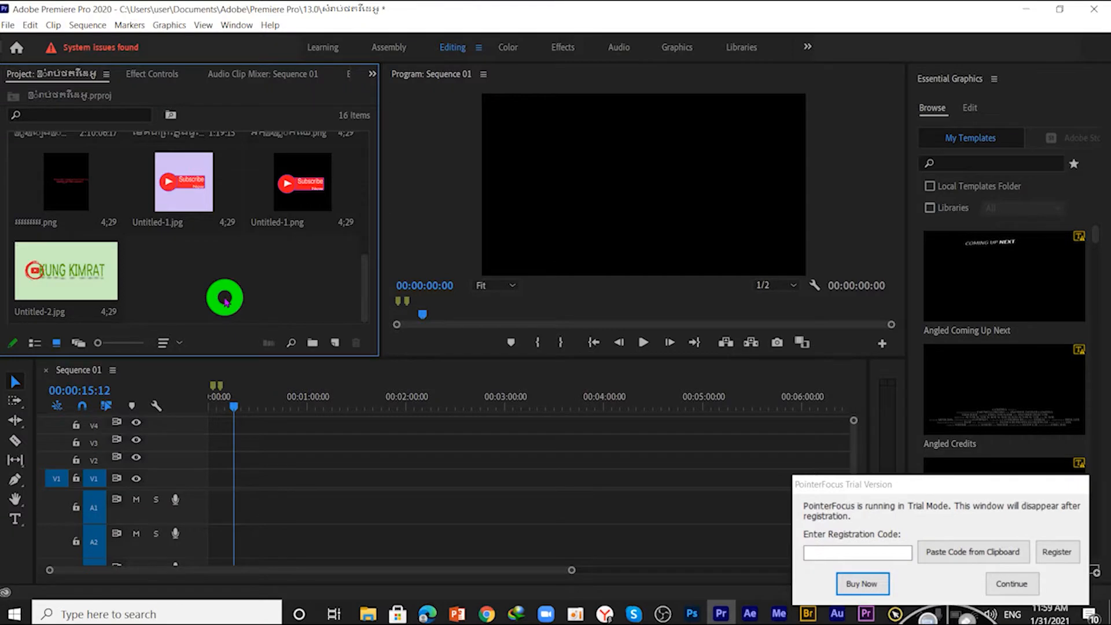
left_click(1018, 585)
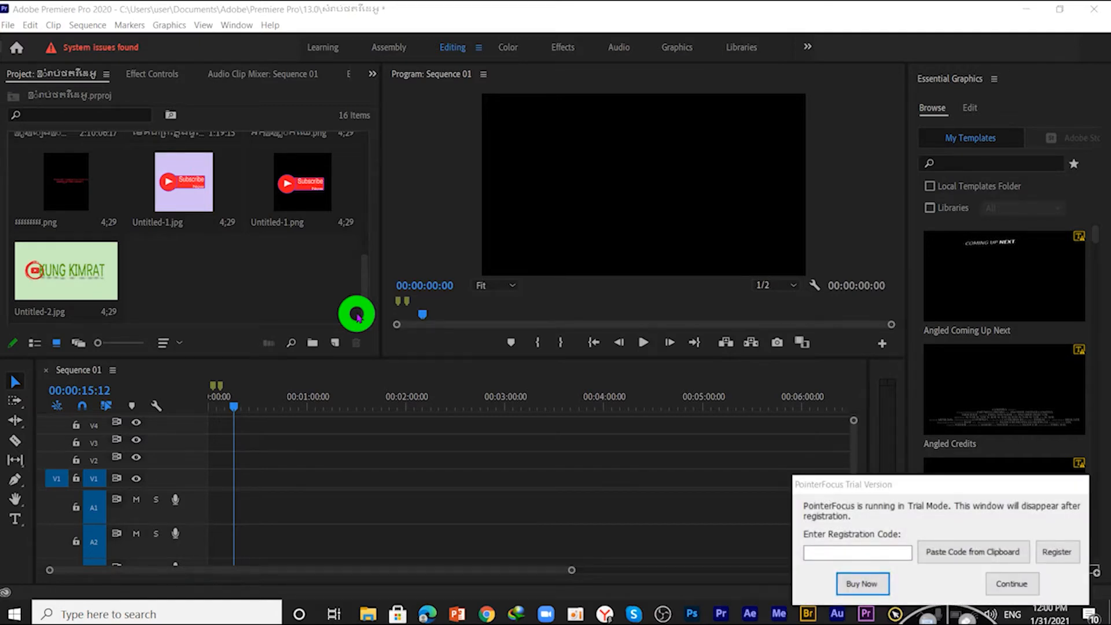
left_click(1012, 584)
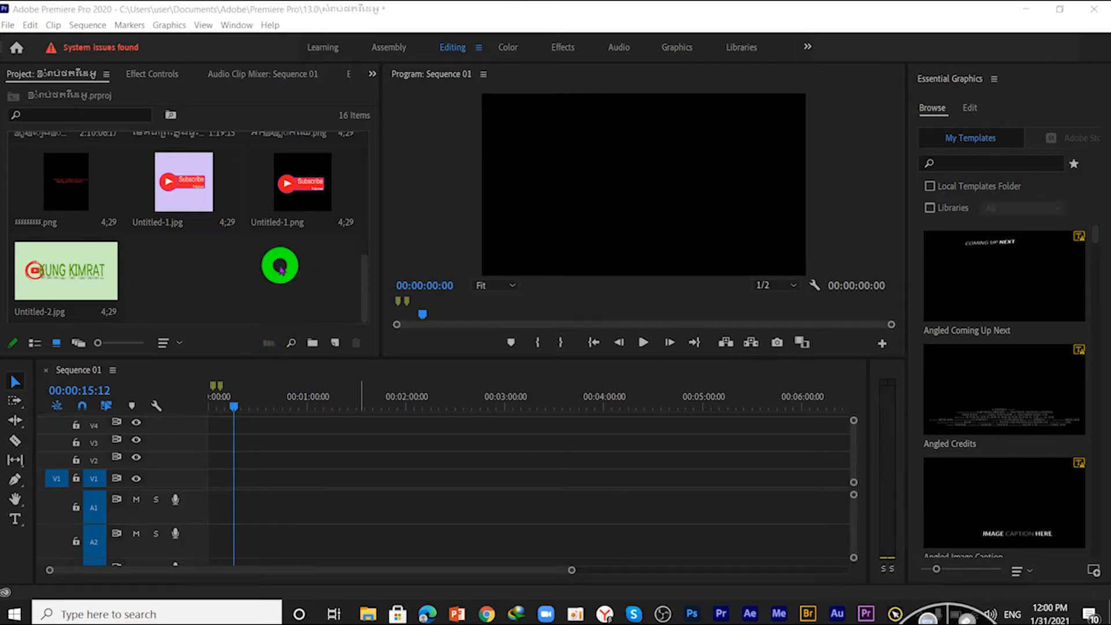
left_click(159, 75)
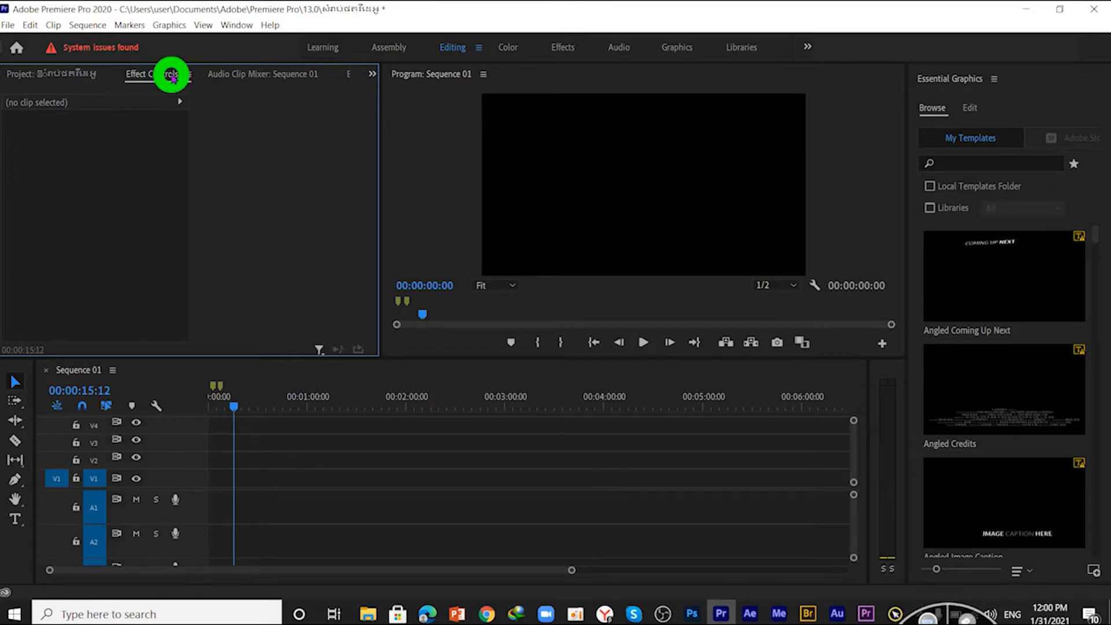
left_click(56, 73)
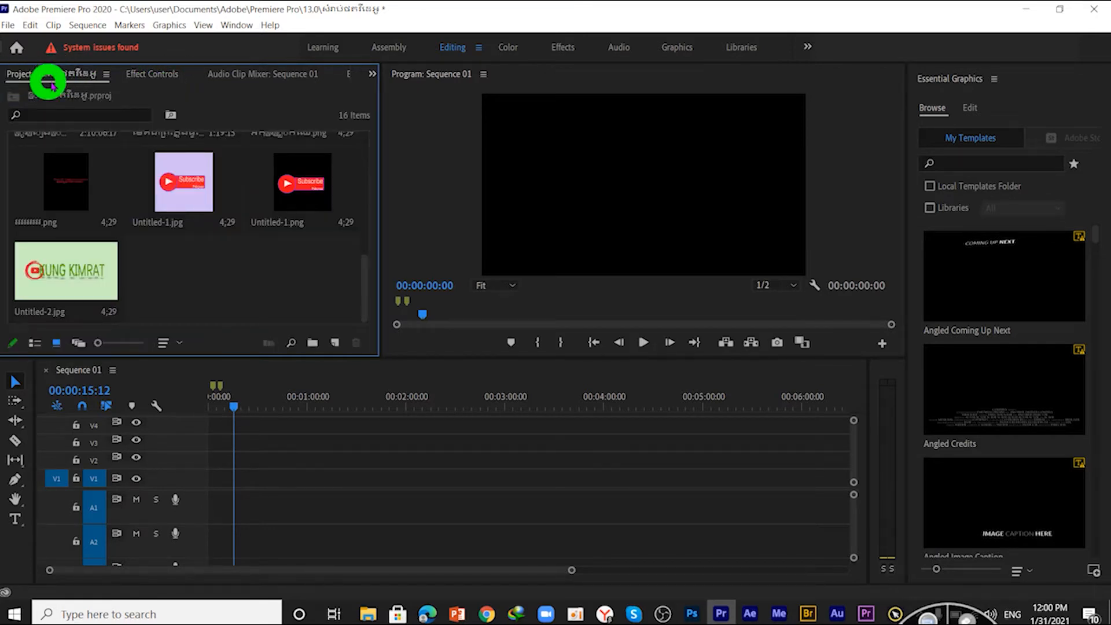
left_click(148, 74)
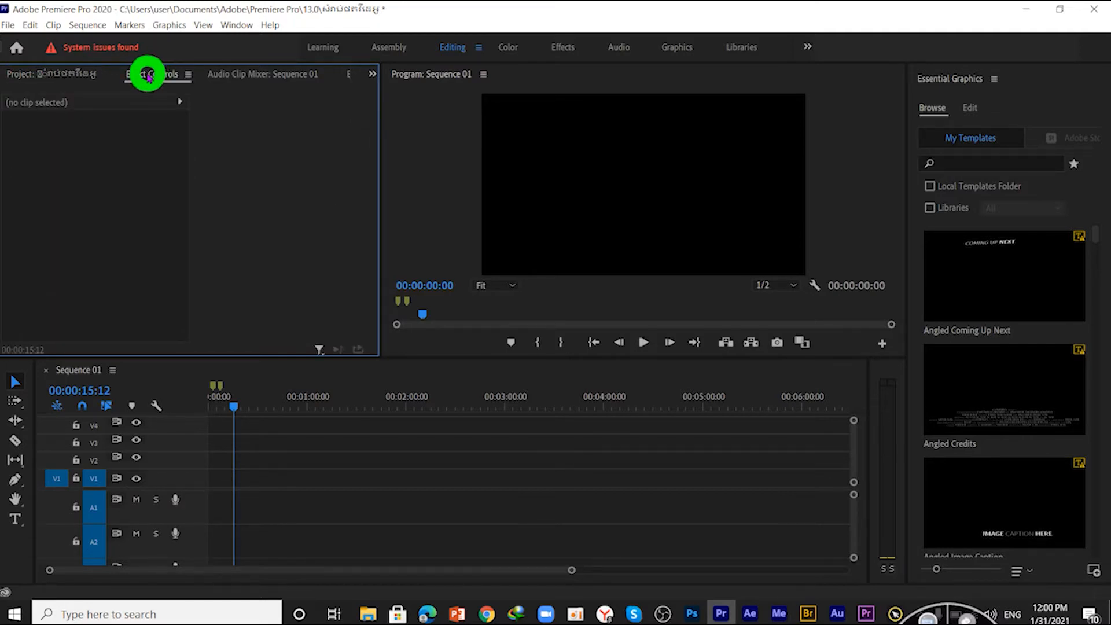
- Hide the Effect Controls panel from the workspace
left_click(231, 26)
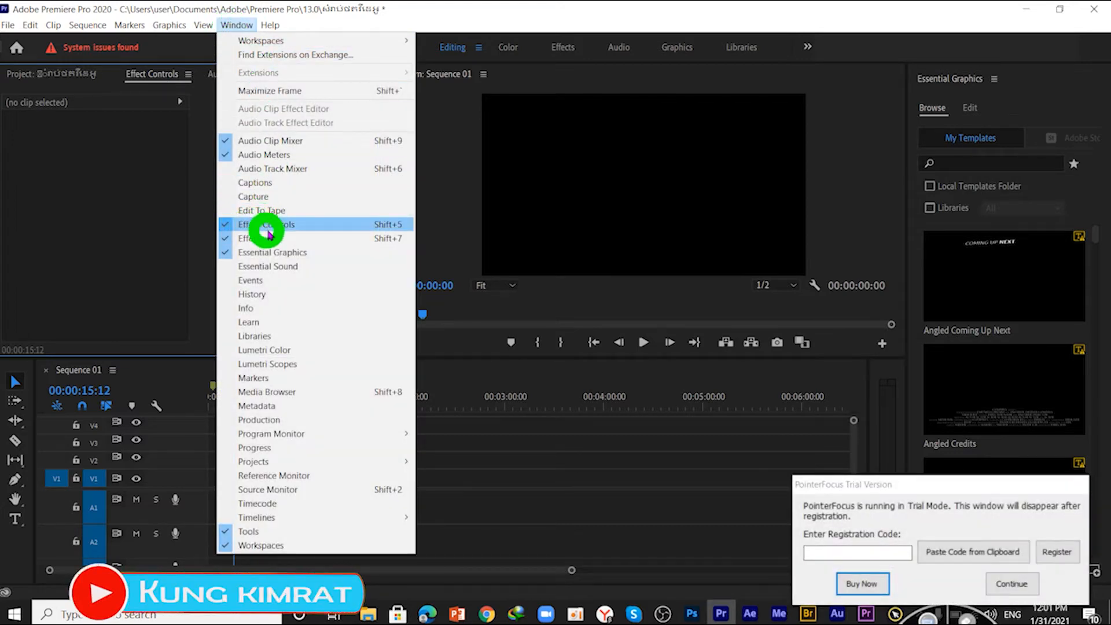
left_click(227, 224)
left_click(188, 75)
left_click(215, 77)
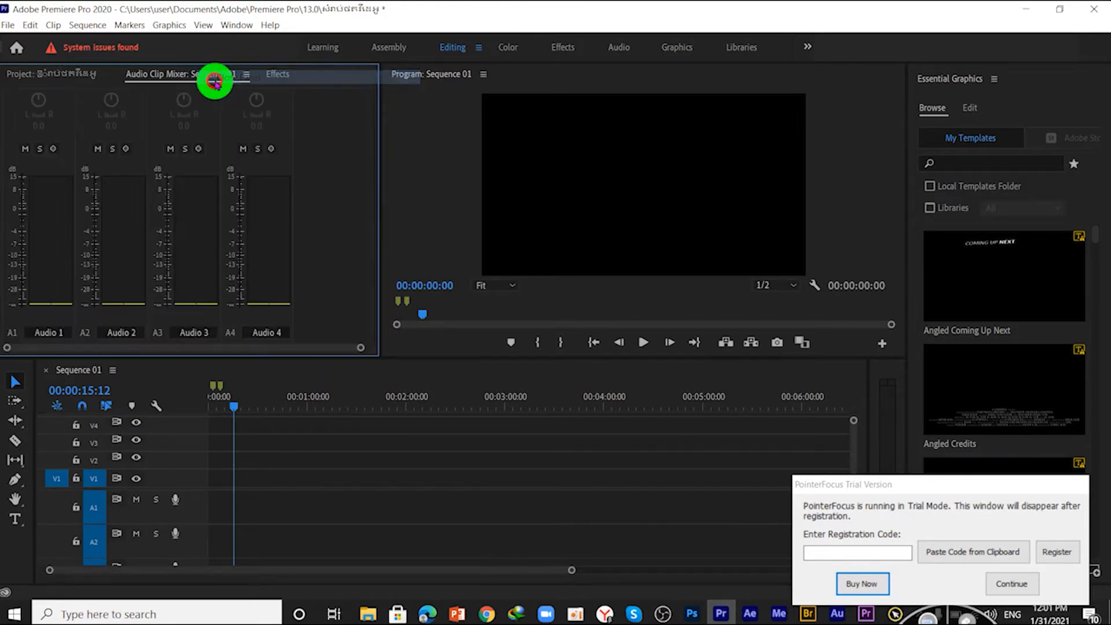
- Show the Effect Controls panel and dock it between the Project and Audio Clip Mixer panels
left_click(232, 26)
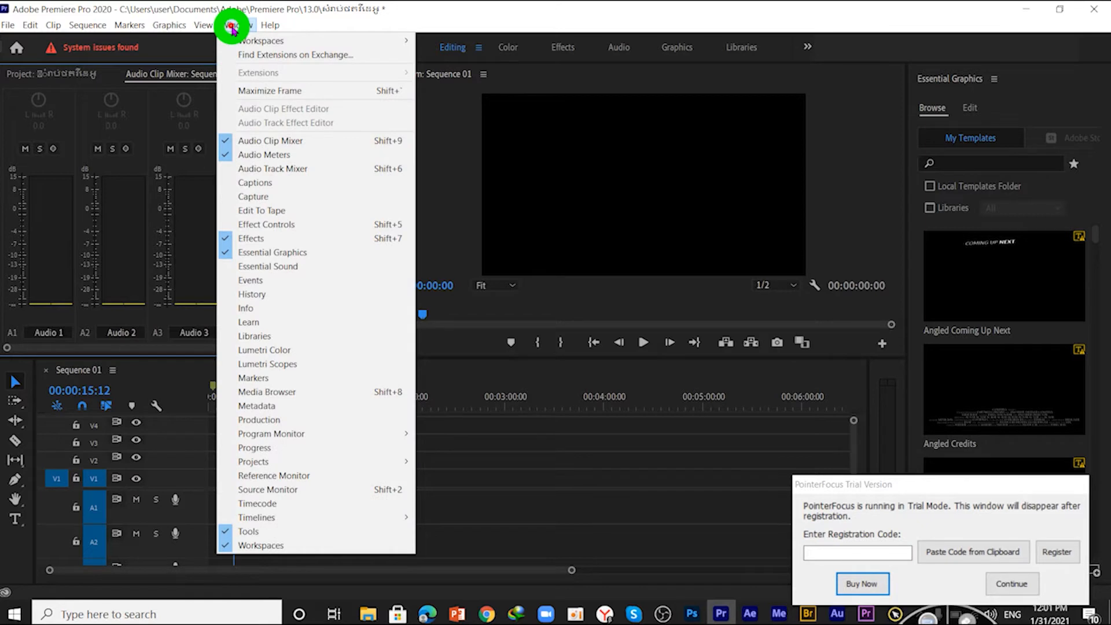
left_click(230, 225)
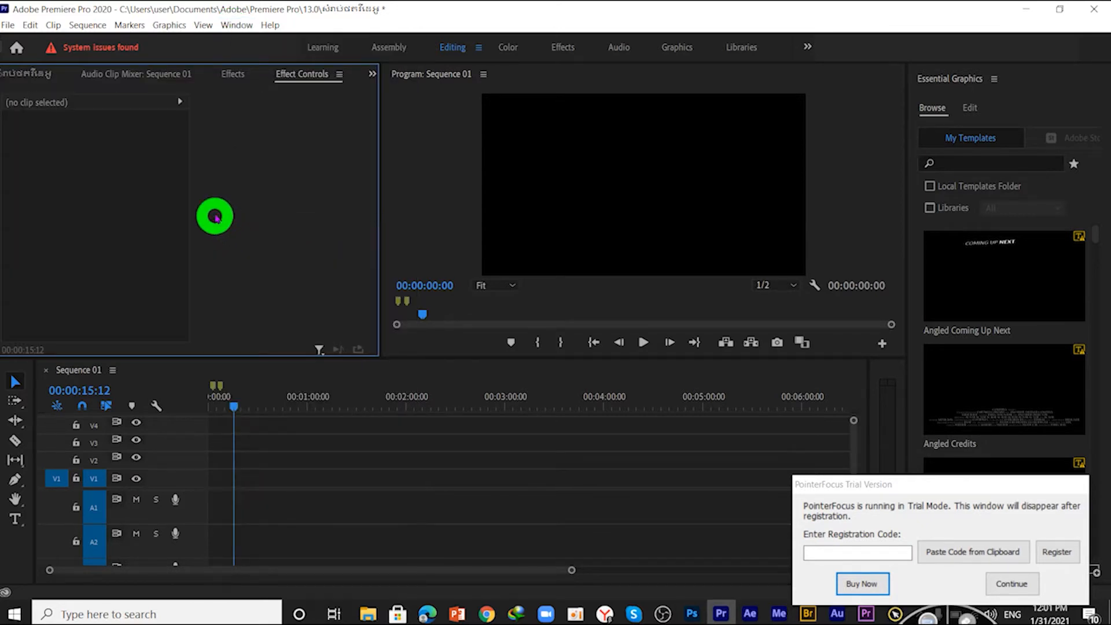
left_click_drag(313, 77, 112, 87)
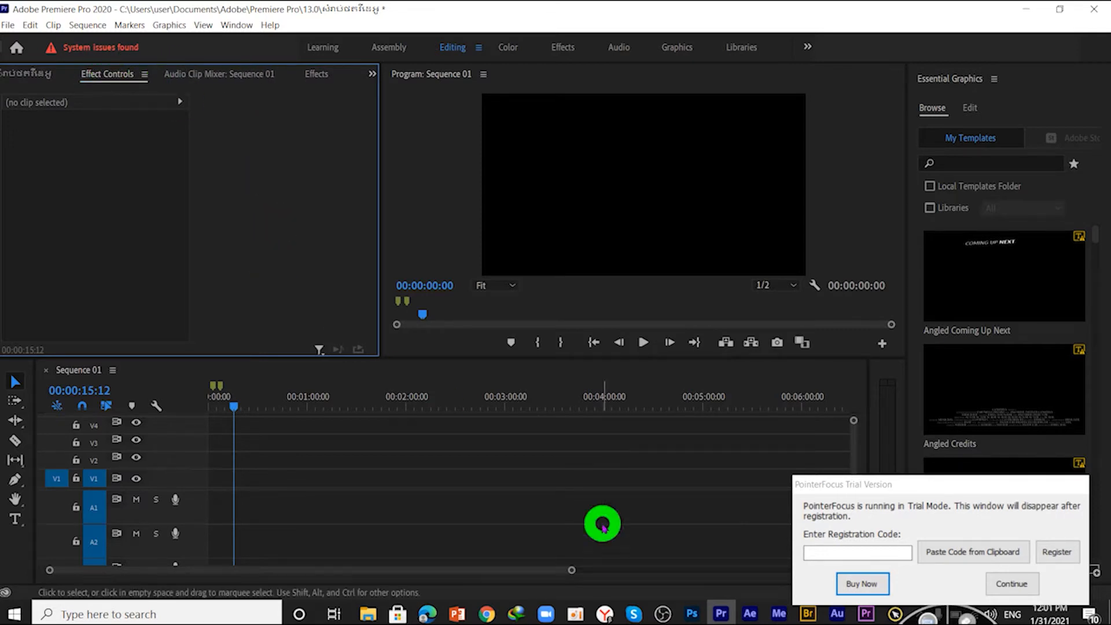
left_click(1013, 584)
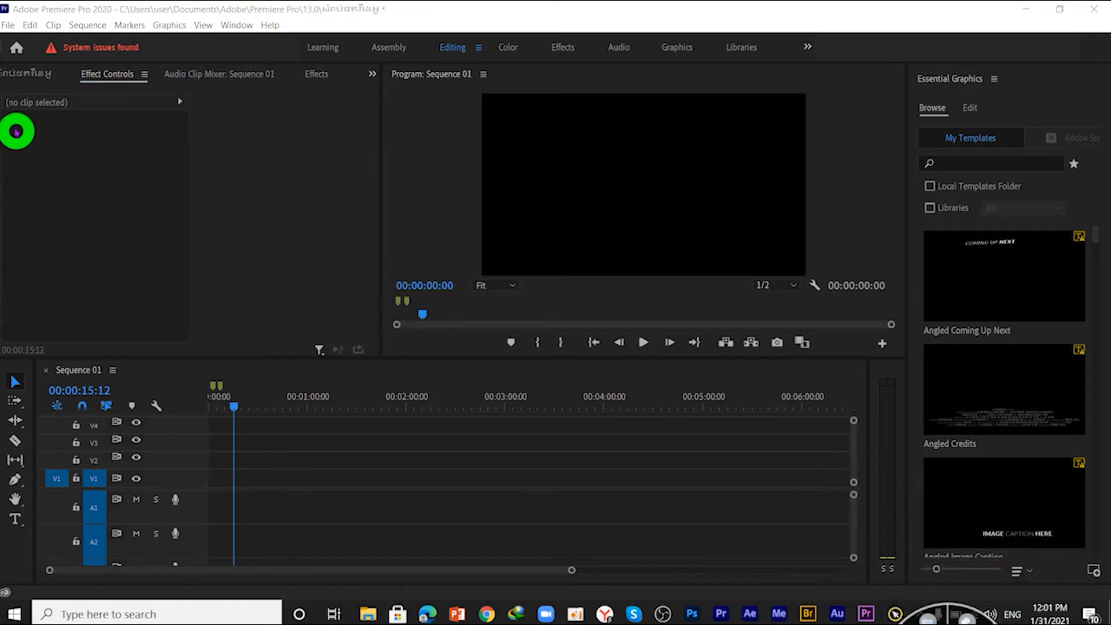
- Place Untitled-2.jpg on track V1 at the start of the sequence and extend it to a duration of about 00:02:24:05
left_click(7, 80)
left_click(225, 317)
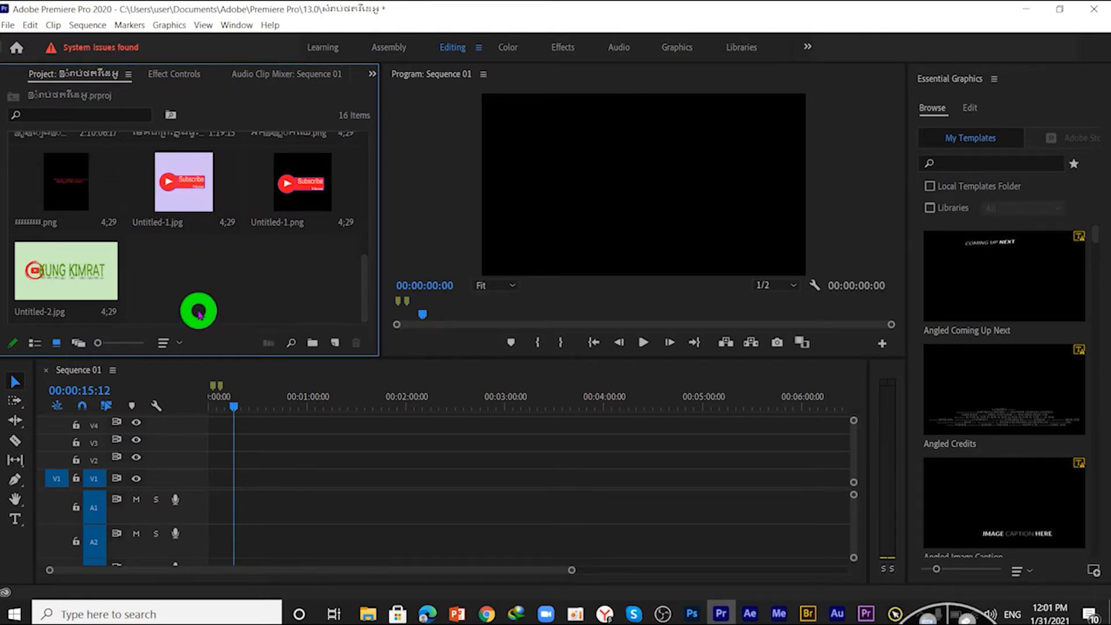
left_click_drag(66, 272, 250, 479)
left_click_drag(233, 407, 208, 405)
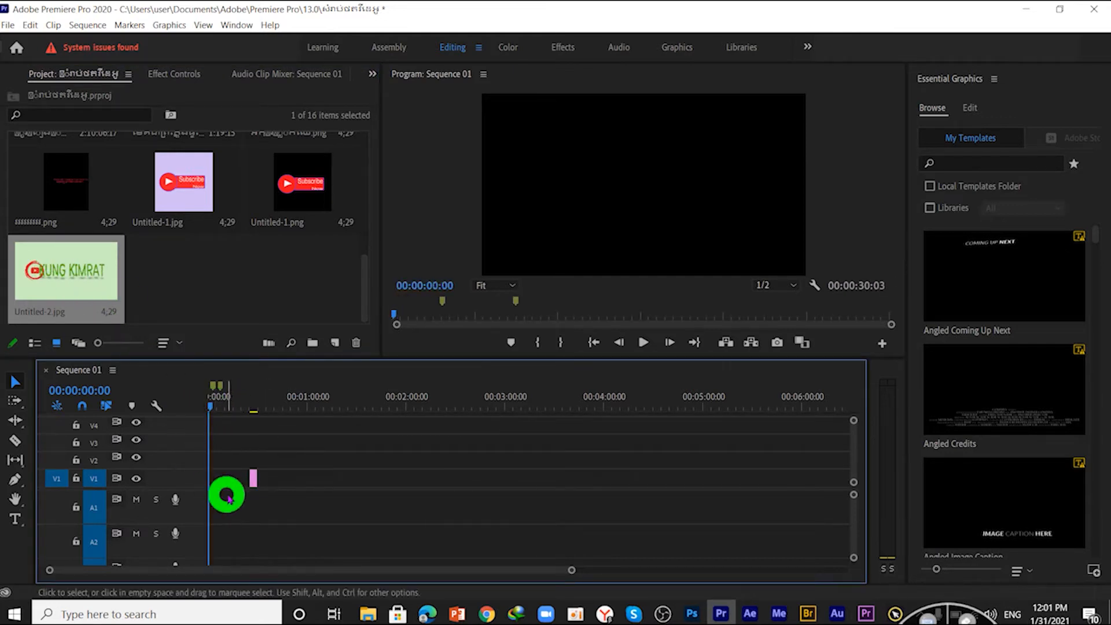
left_click_drag(251, 478, 438, 485)
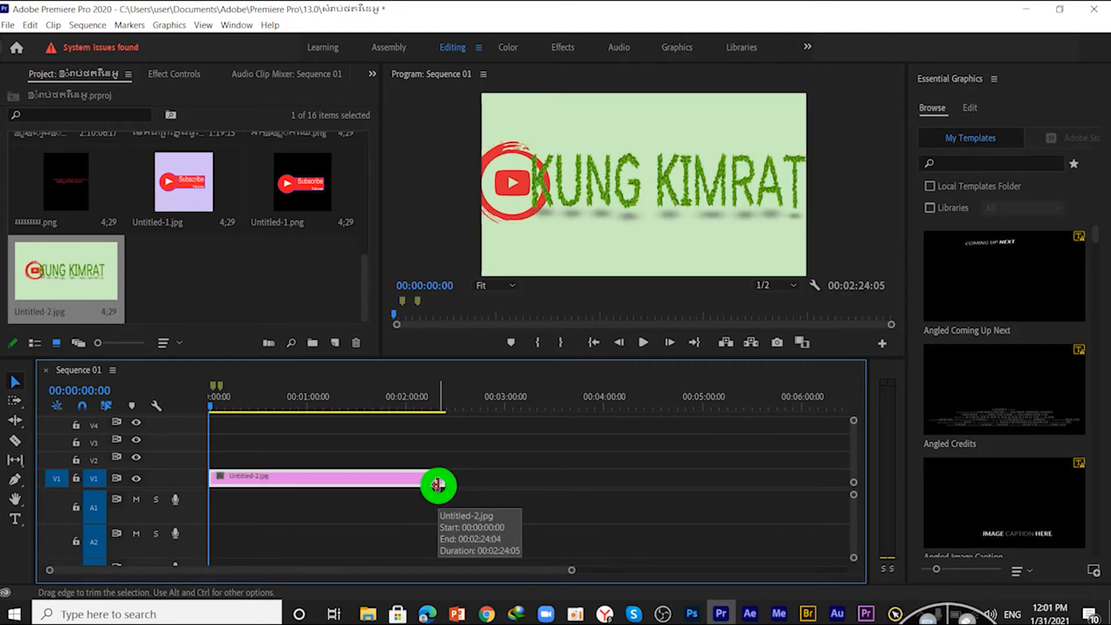
- Examine the Motion and Opacity properties of the Untitled-2.jpg clip
left_click(178, 74)
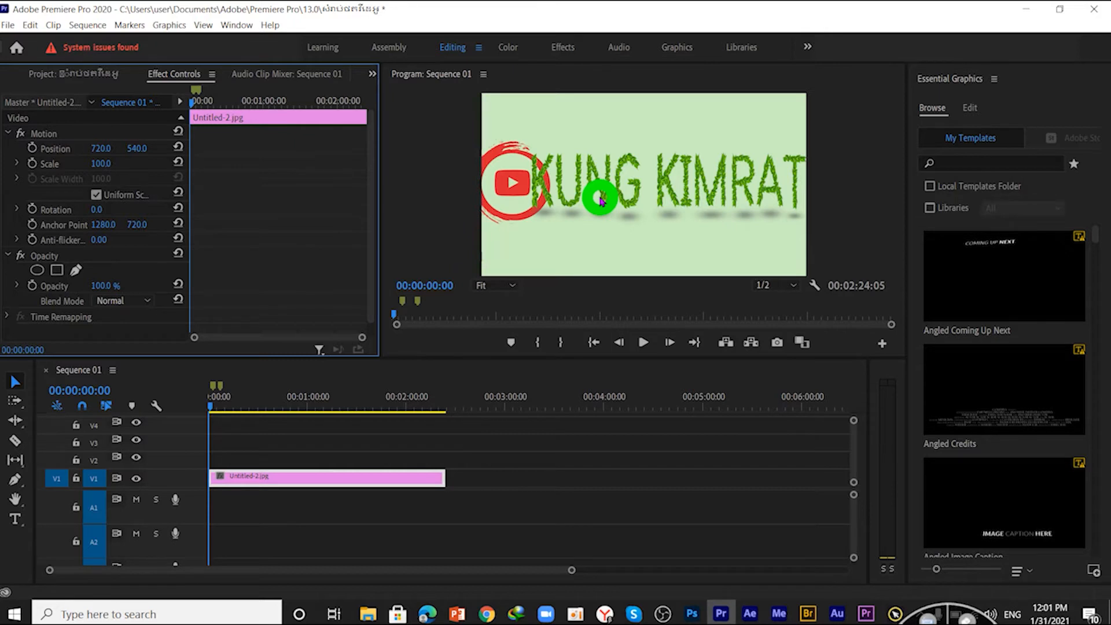
scroll(322, 220, "down", 1)
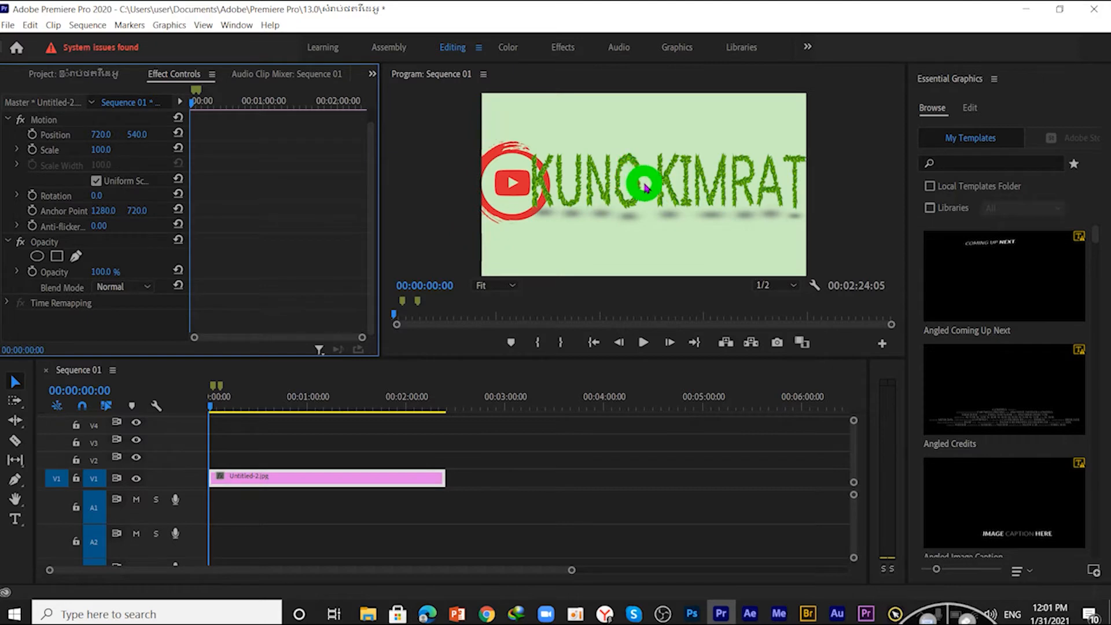
left_click(625, 173)
left_click(1023, 585)
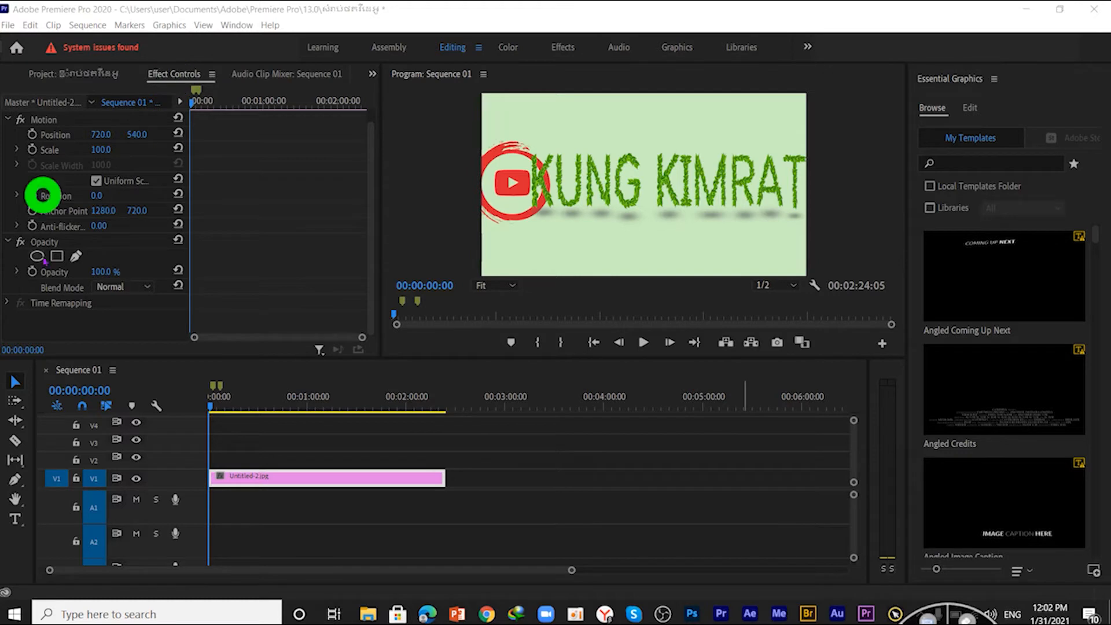
scroll(126, 213, "up", 1)
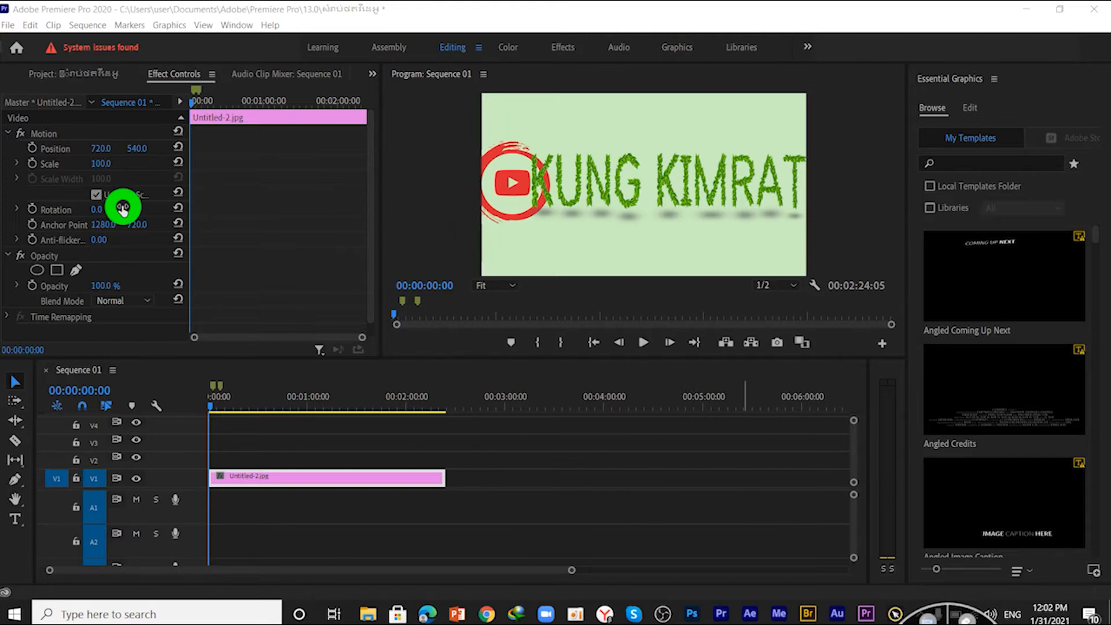
- Select the Untitled-2.jpg clip on V1 and move the playhead to about 00:00:16:07
left_click(287, 476)
left_click_drag(211, 409, 250, 412)
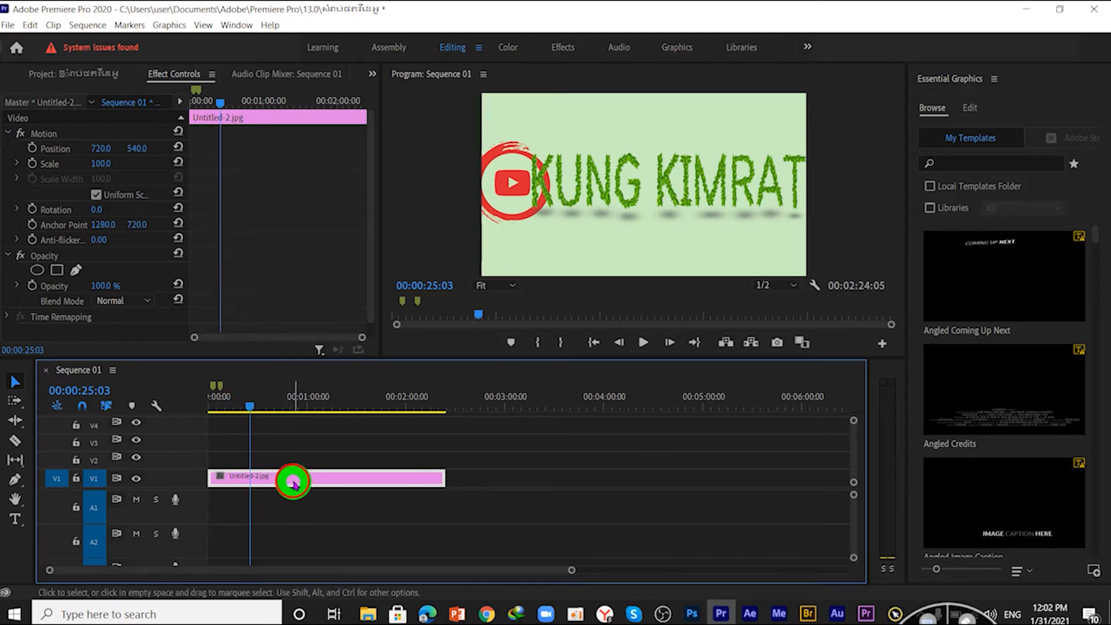
left_click_drag(249, 407, 234, 407)
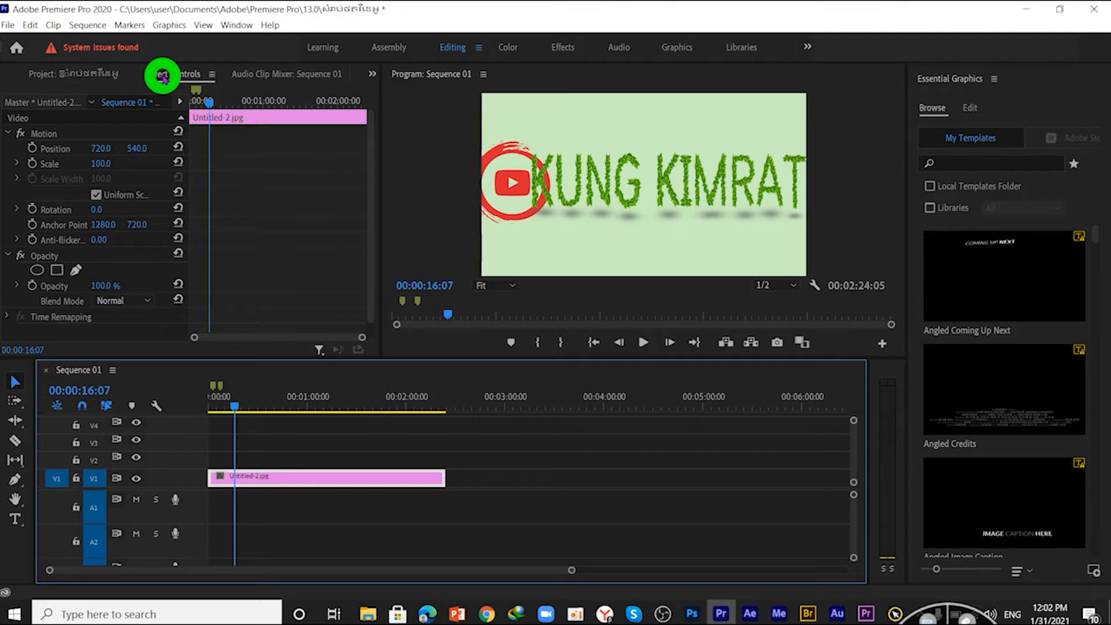
- Activate the Motion effect of the V1 clip and shrink the image in the preview to a scale of about 86.6
left_click(80, 74)
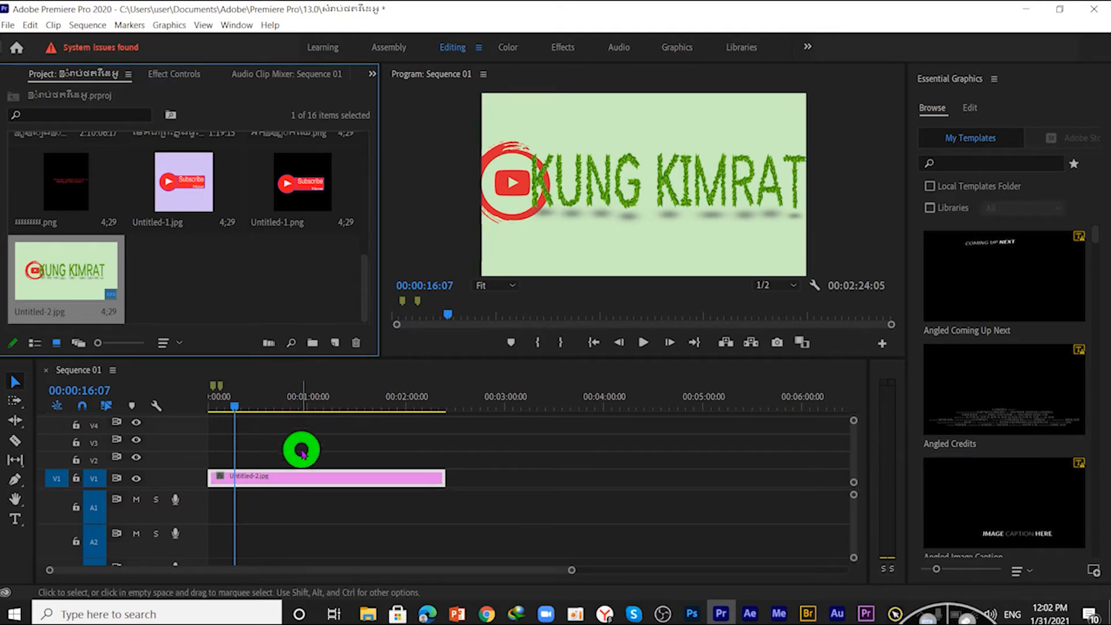
left_click(308, 482)
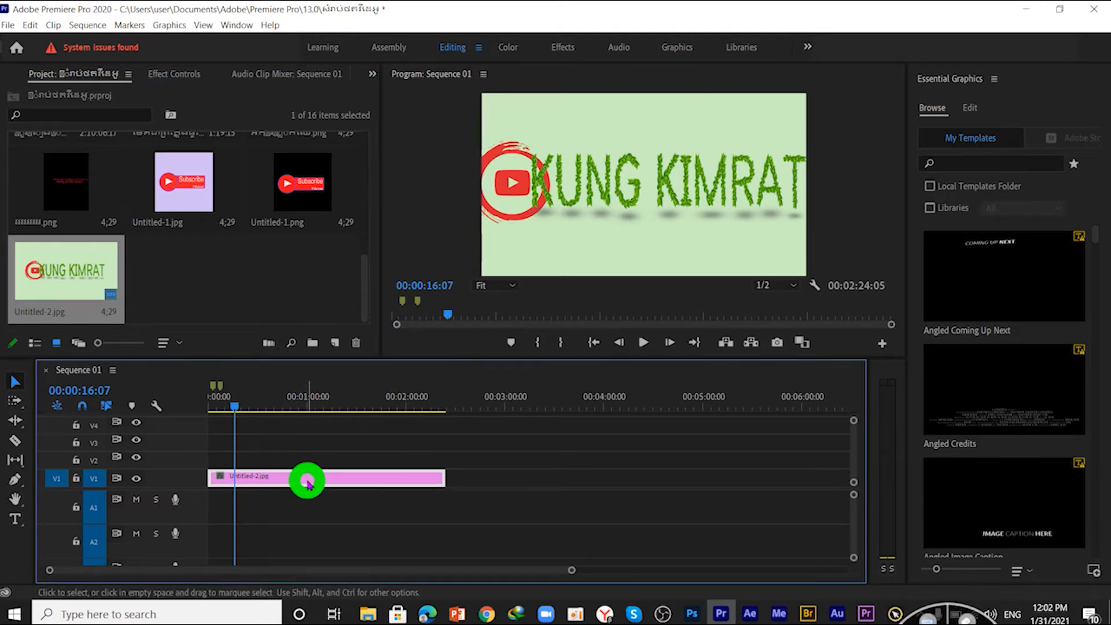
left_click(158, 74)
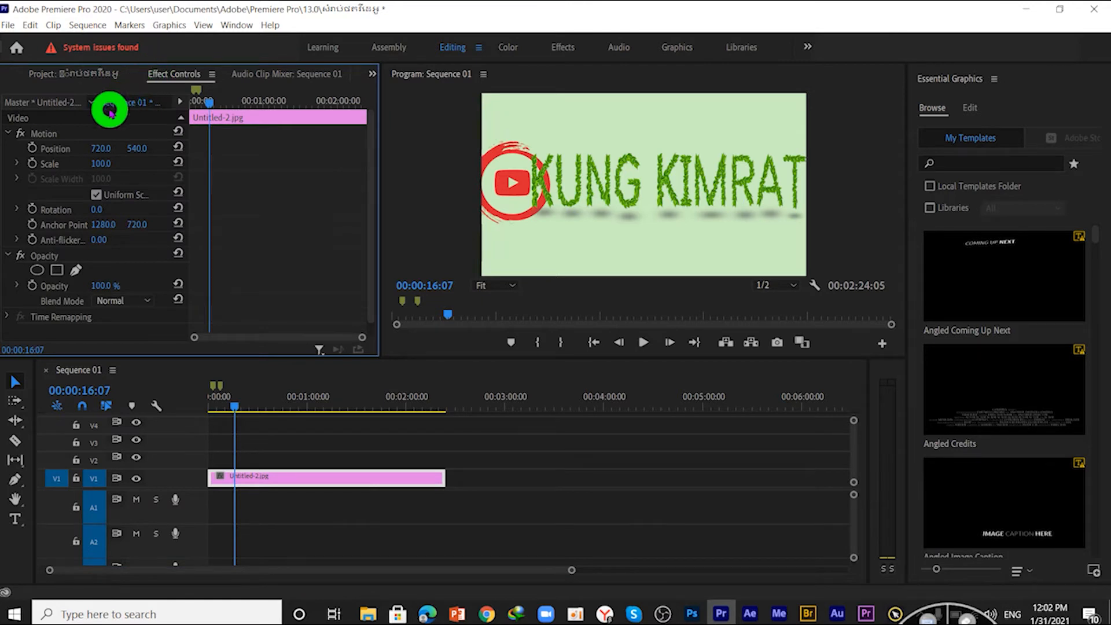
left_click(69, 136)
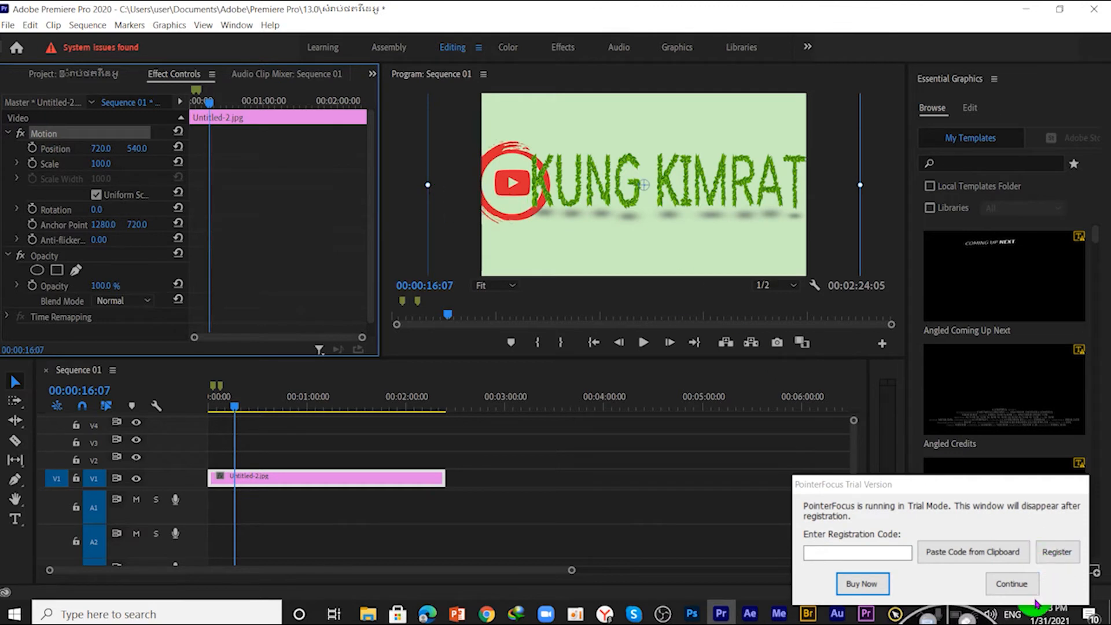
left_click(1012, 583)
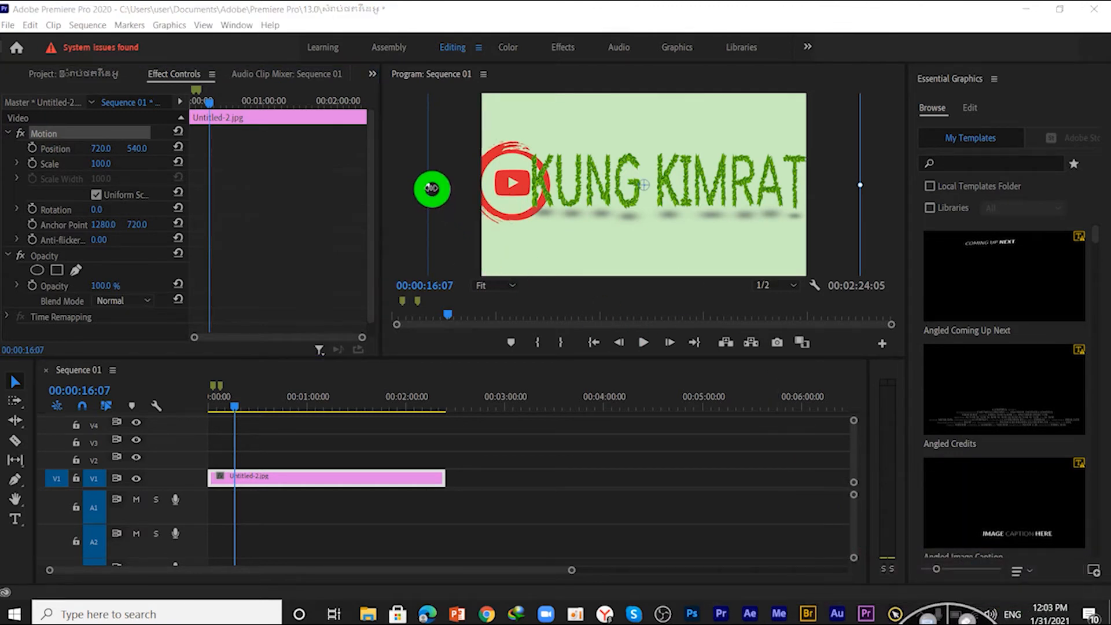
left_click_drag(431, 185, 470, 185)
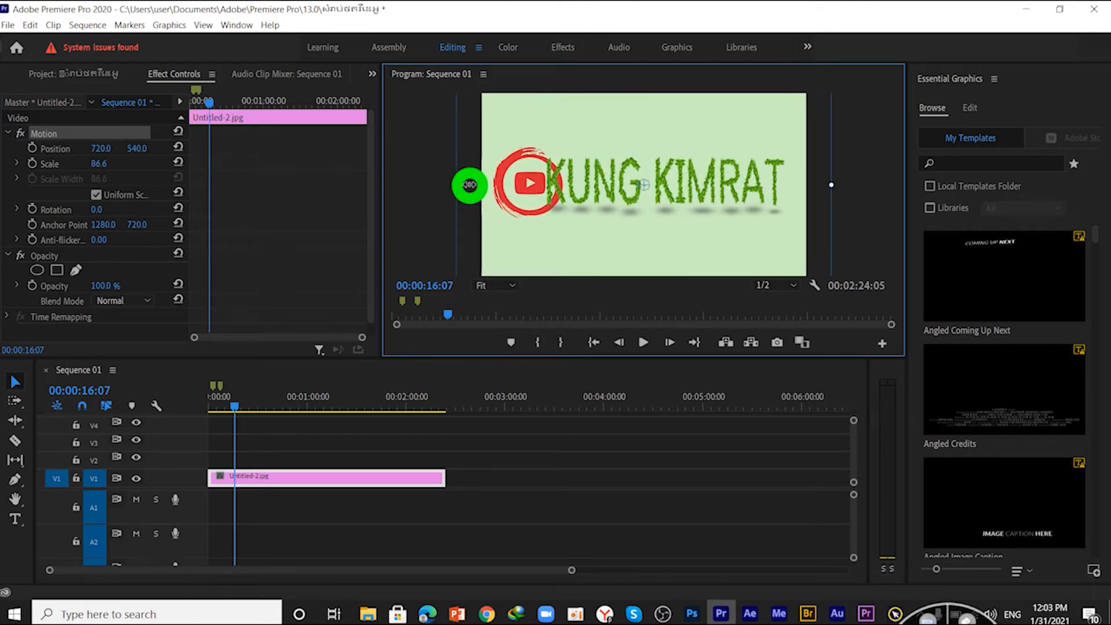
- Reselect the clip's Motion effect and shrink the image further in the preview to a scale of about 73.5
left_click(84, 136)
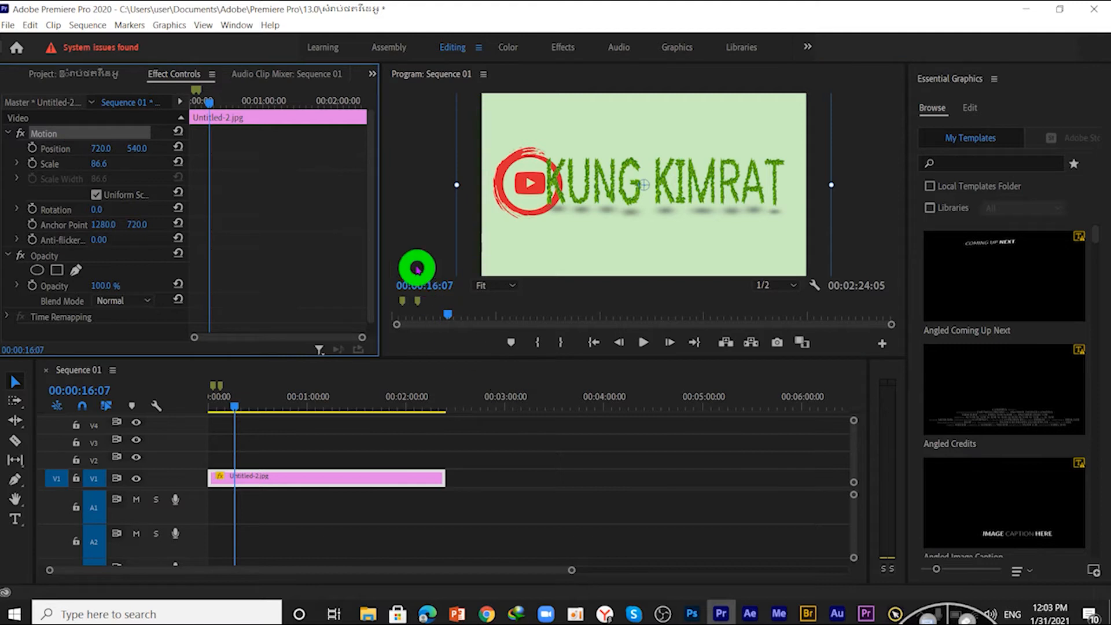
left_click(506, 472)
left_click(360, 476)
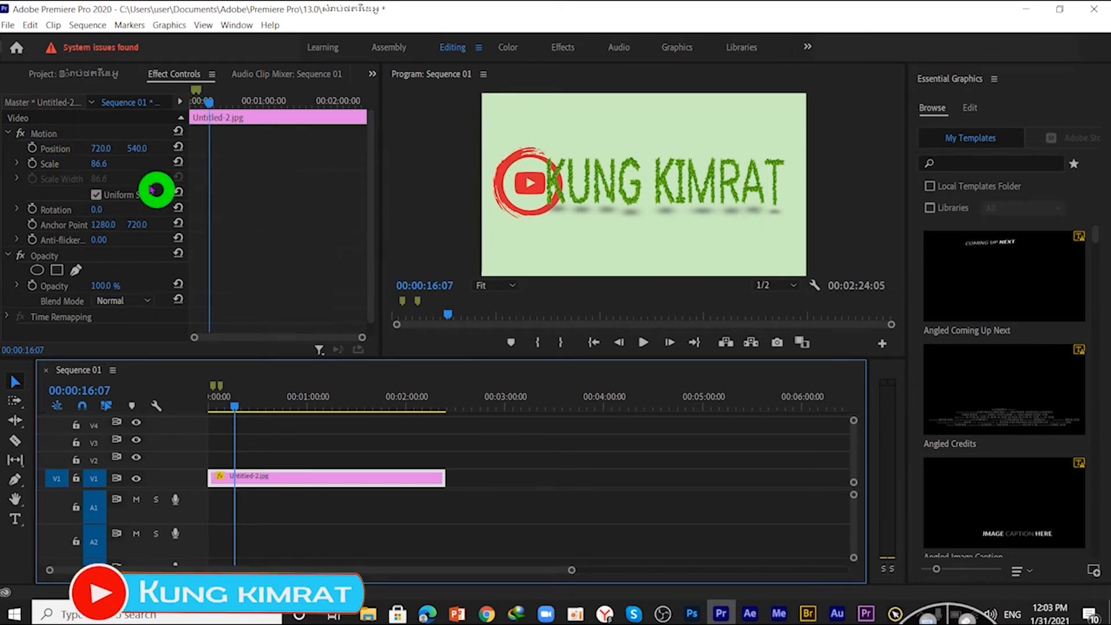
left_click(77, 133)
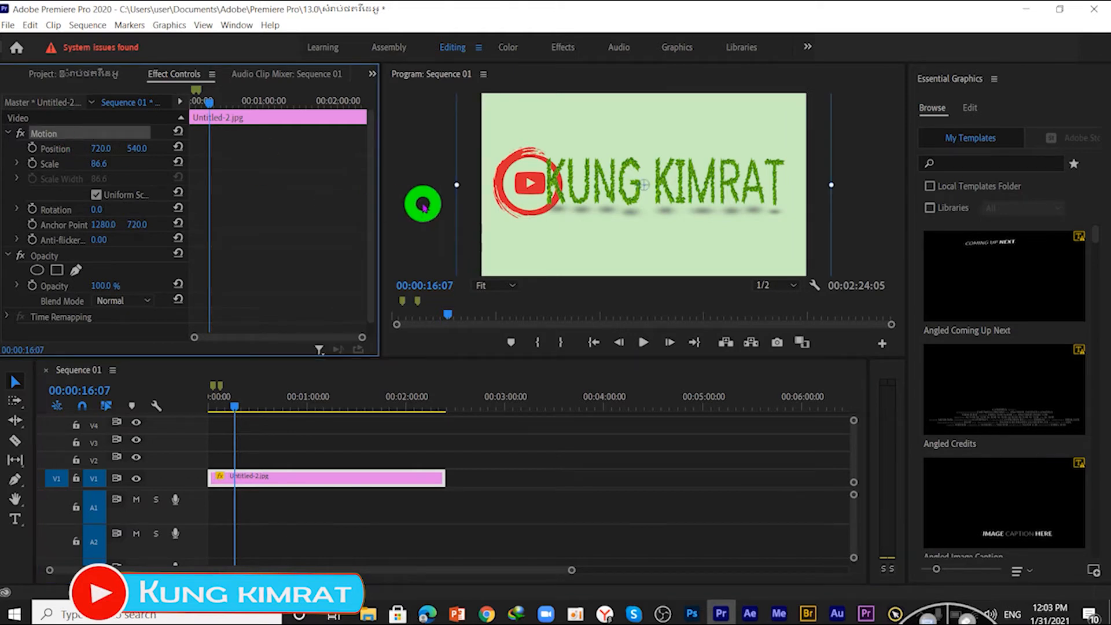
left_click_drag(457, 187, 496, 192)
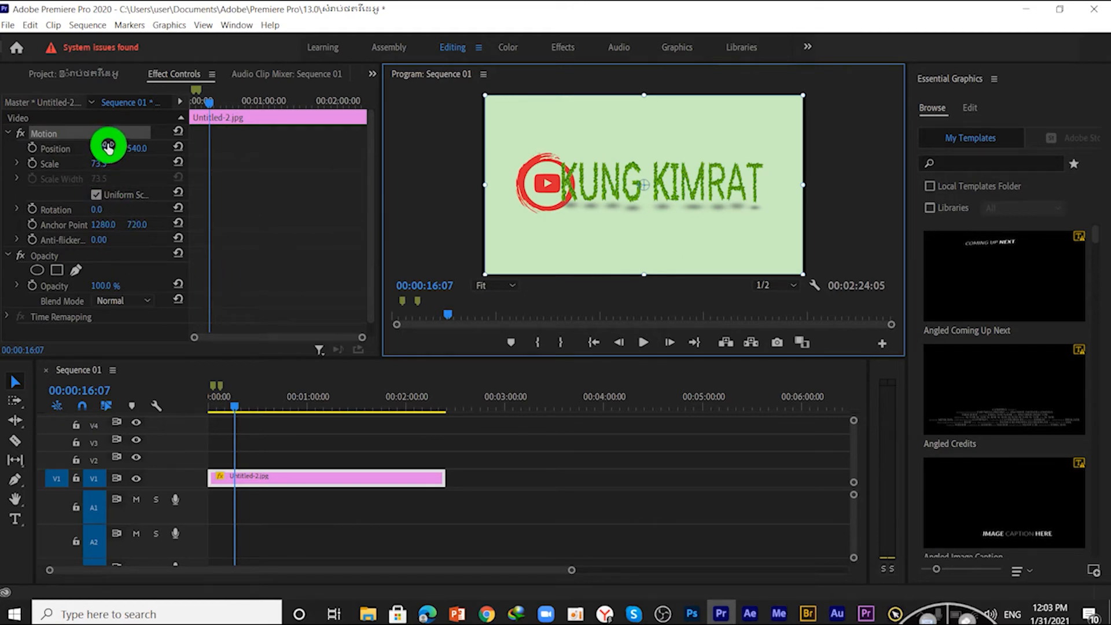
- Adjust the clip's Position to about 733 horizontally and 377 vertically
left_click_drag(106, 152, 331, 162)
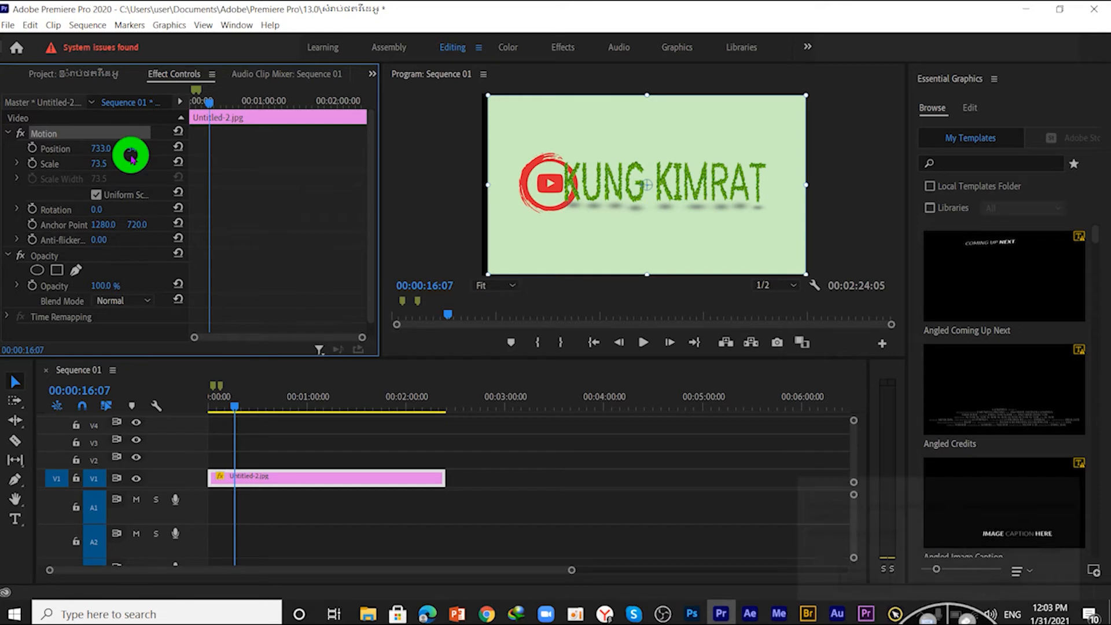
mouse_move(162, 154)
left_mouse_down()
mouse_move(250, 164)
mouse_move(144, 146)
left_mouse_up()
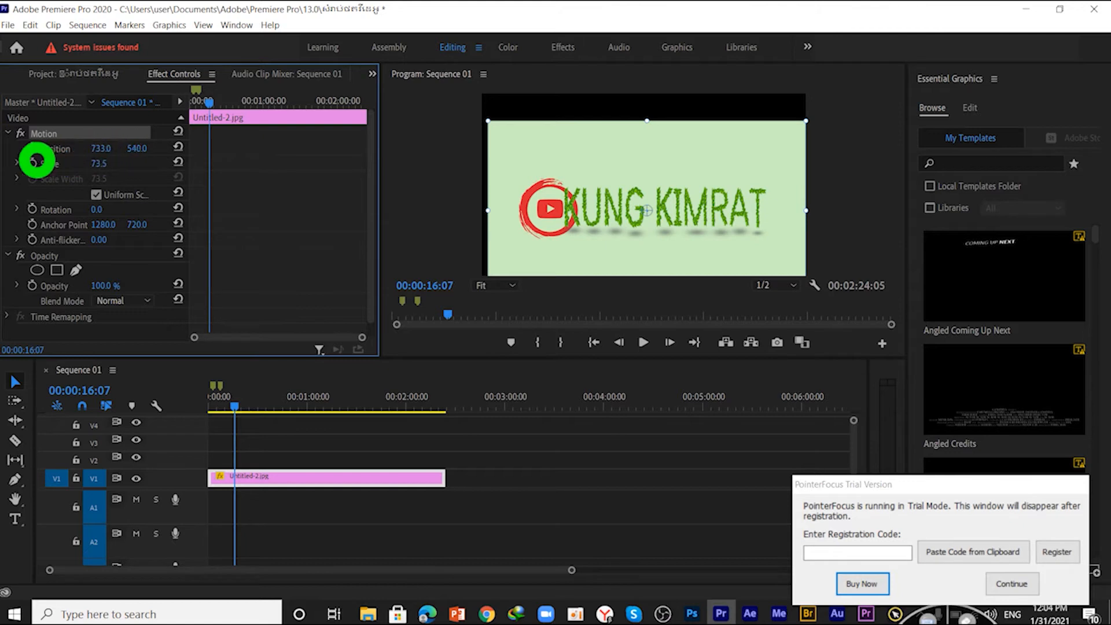
mouse_move(124, 149)
left_mouse_down()
mouse_move(74, 154)
mouse_move(144, 147)
left_mouse_up()
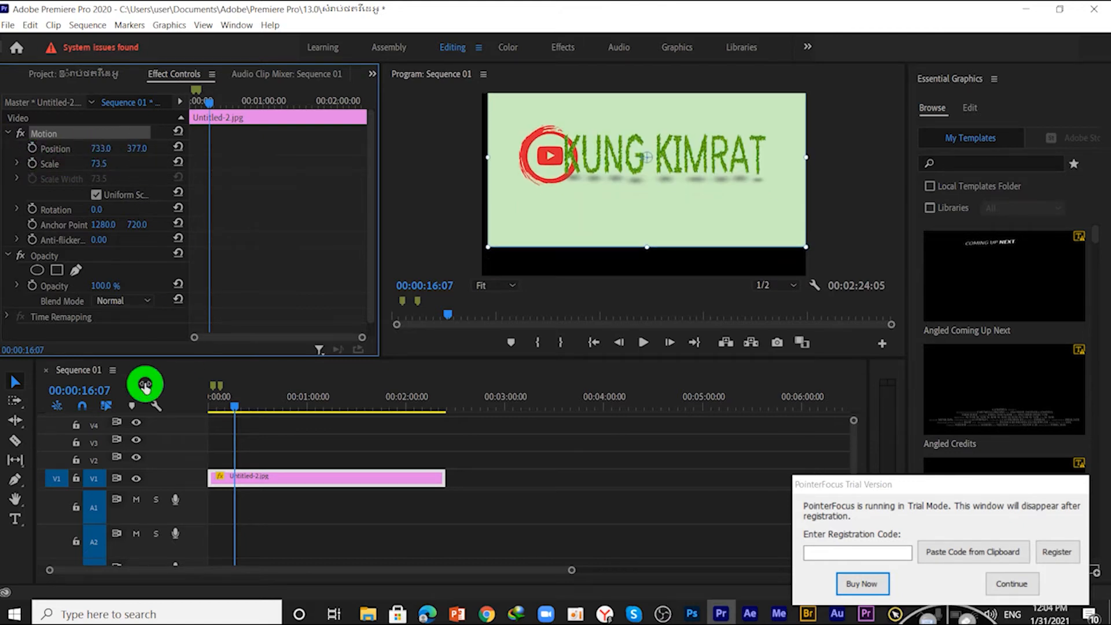
- Dismiss the PointerFocus trial notice, set the V1 clip's Scale to 100 and reduce it to 50
left_click(999, 588)
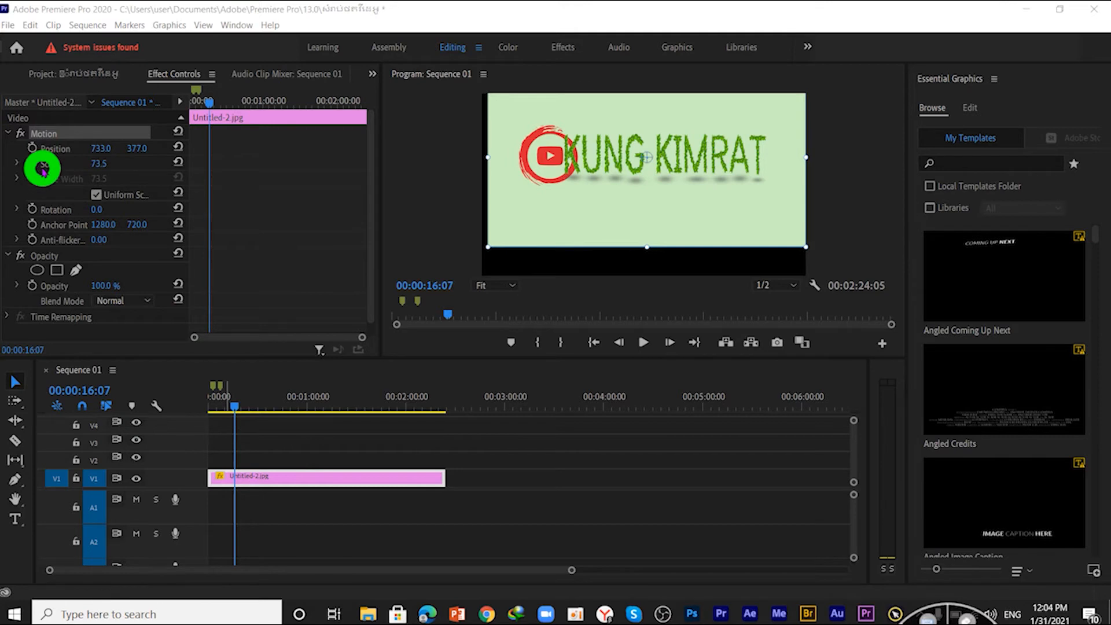
left_click(101, 164)
left_click_drag(83, 163, 113, 166)
left_click(101, 163)
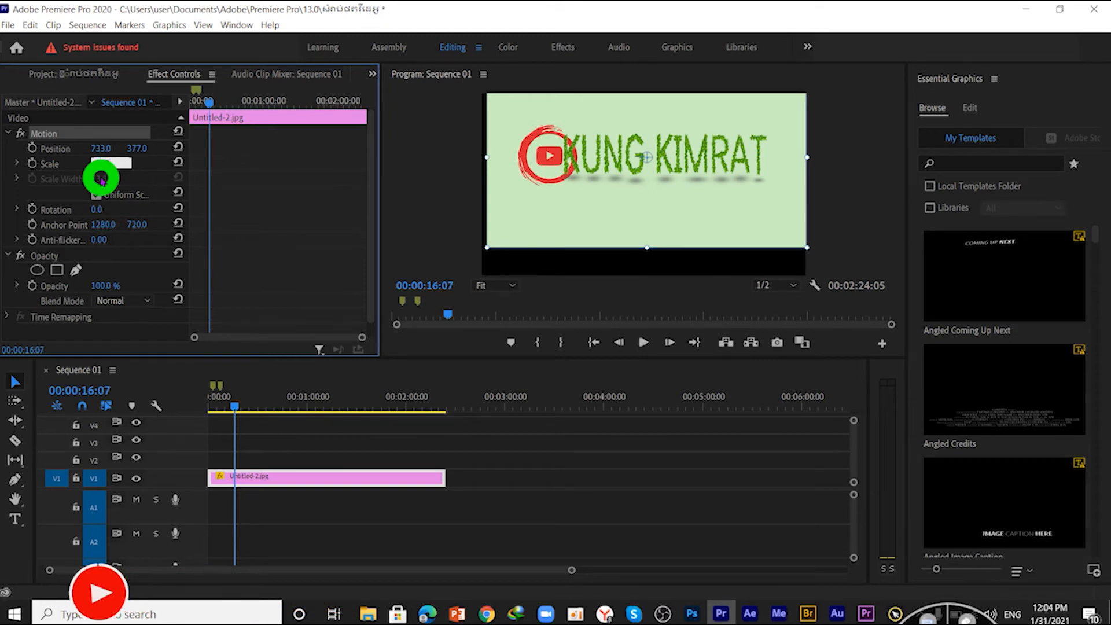
type("100")
key("Return")
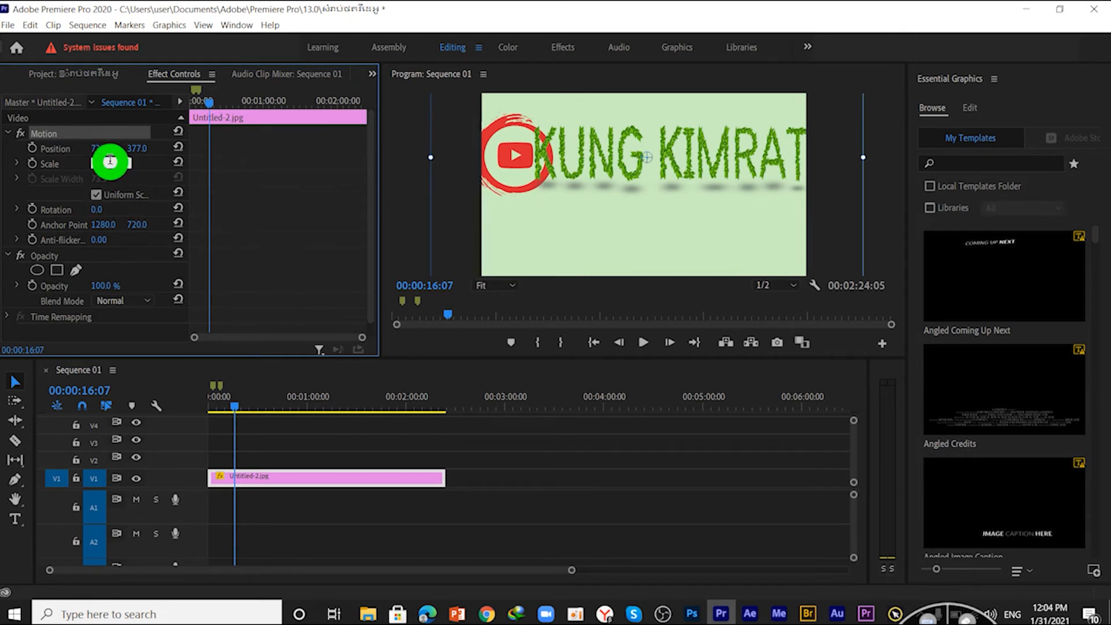
type("50")
key("Return")
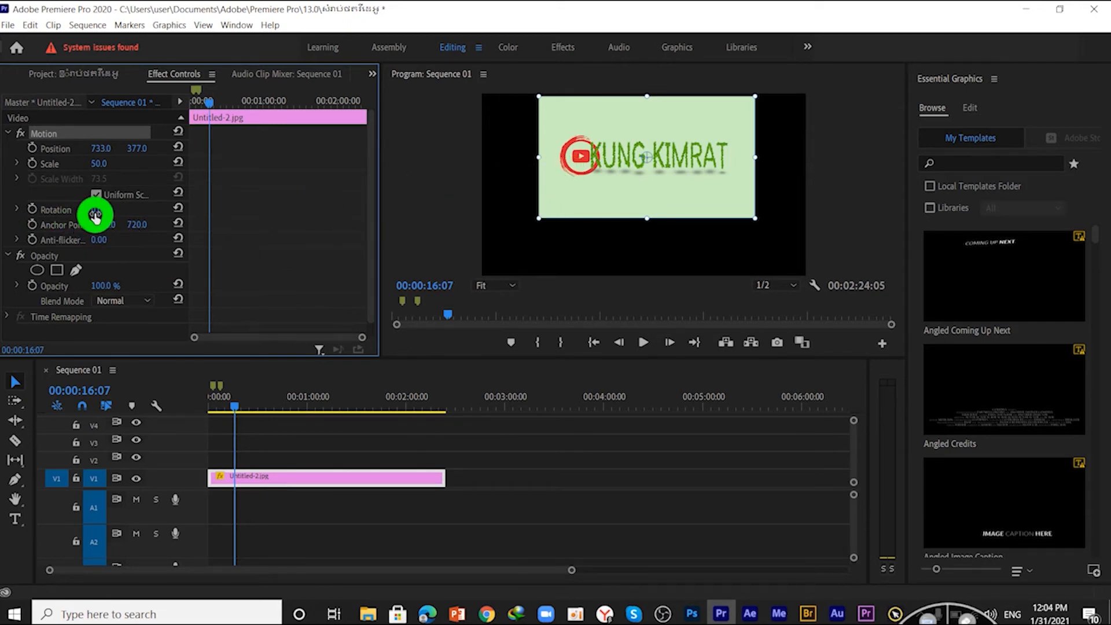
- Rotate the clip to about 27° and change its Rotation to 15°, dismissing the trial notice in between
mouse_move(91, 211)
left_mouse_down()
mouse_move(53, 218)
mouse_move(177, 205)
mouse_move(70, 231)
mouse_move(44, 222)
mouse_move(96, 204)
left_mouse_up()
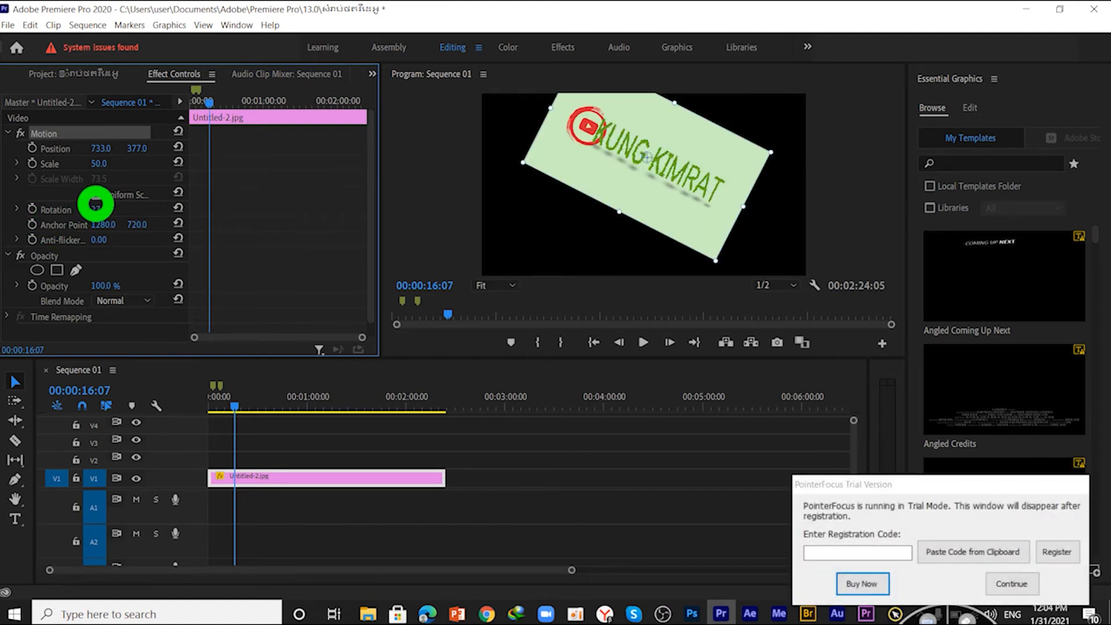
left_click(1012, 584)
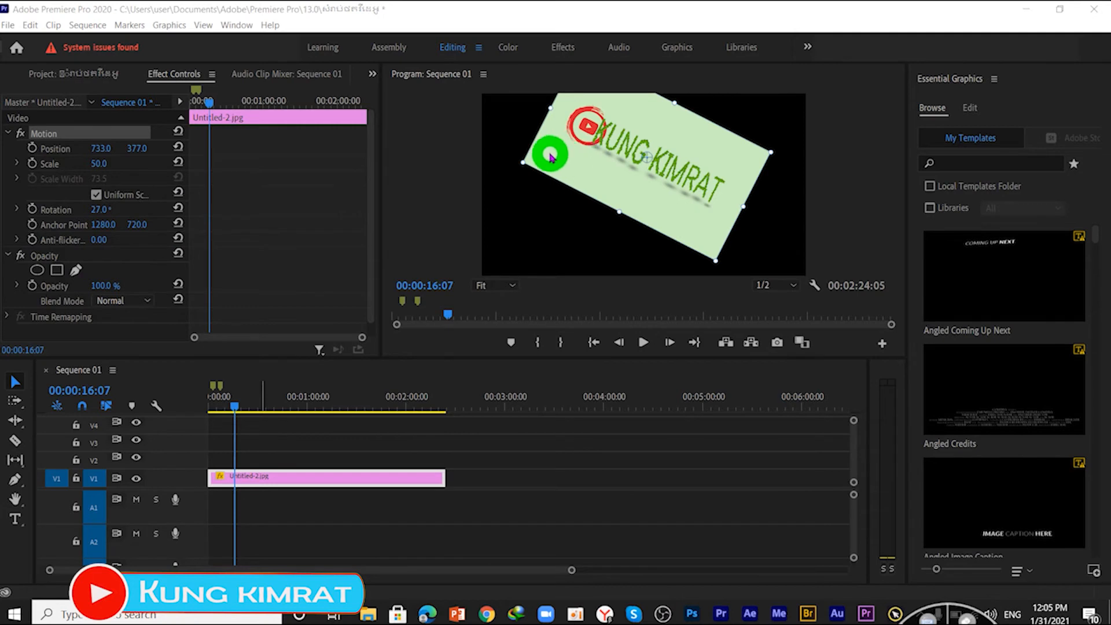
left_click(100, 211)
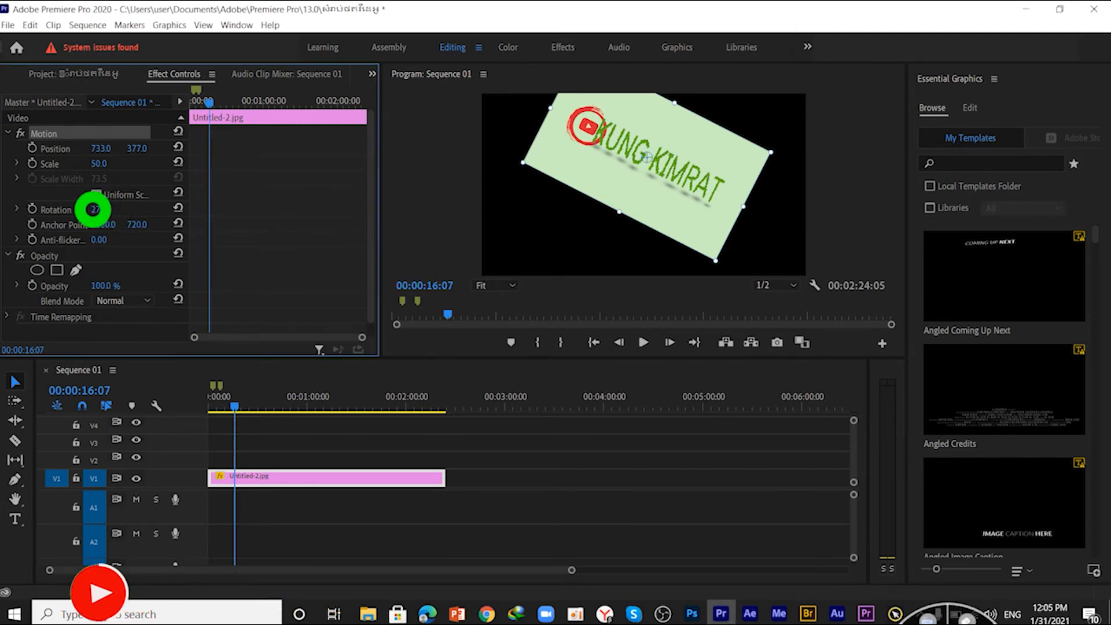
type("15")
key("Return")
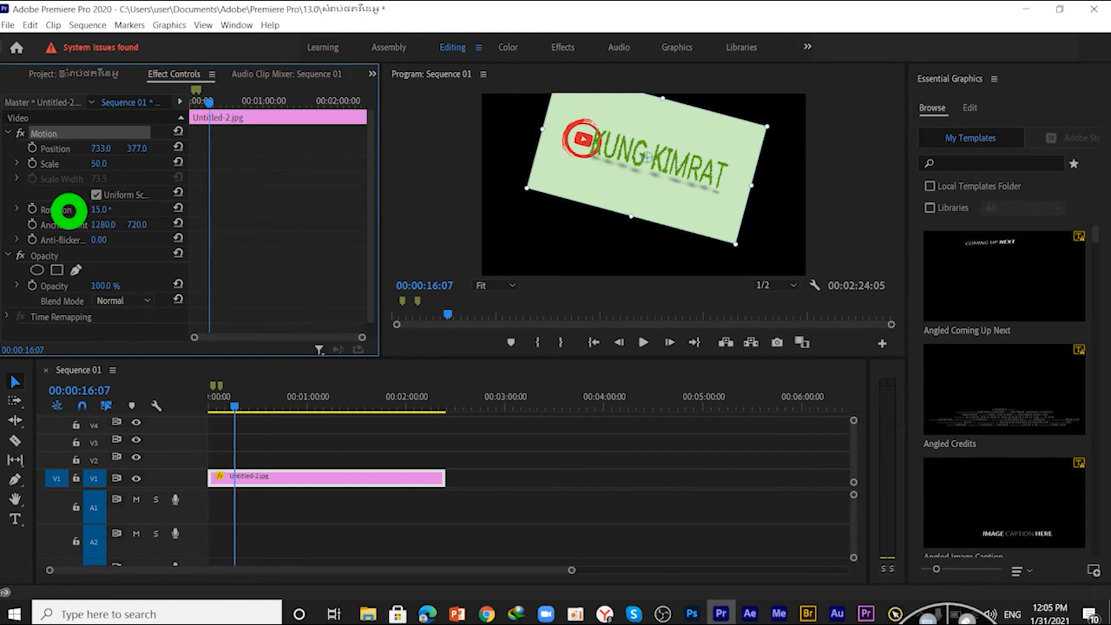
- Lower the clip's Rotation gradually to about 8° or less and reset it to 0°
left_click_drag(68, 210, 63, 210)
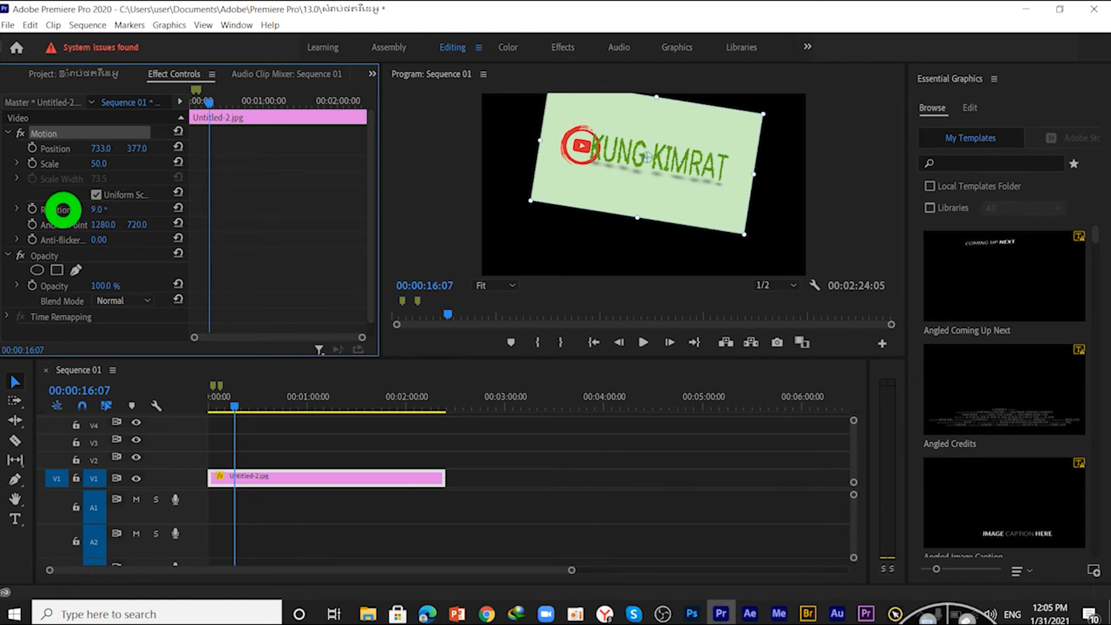
left_click_drag(63, 209, 59, 208)
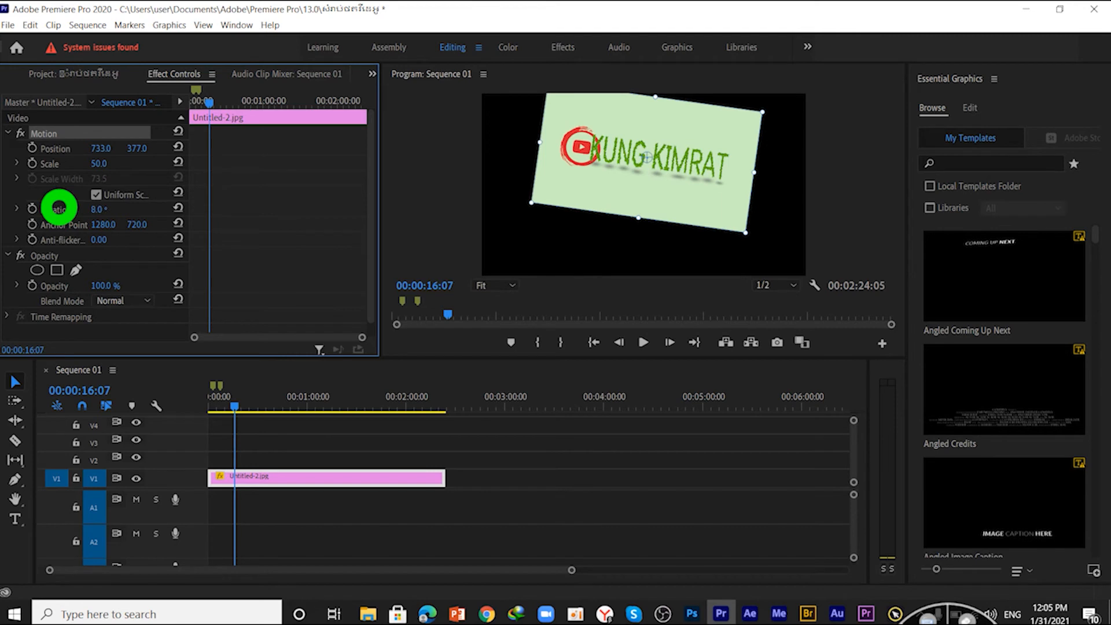
left_click(91, 210)
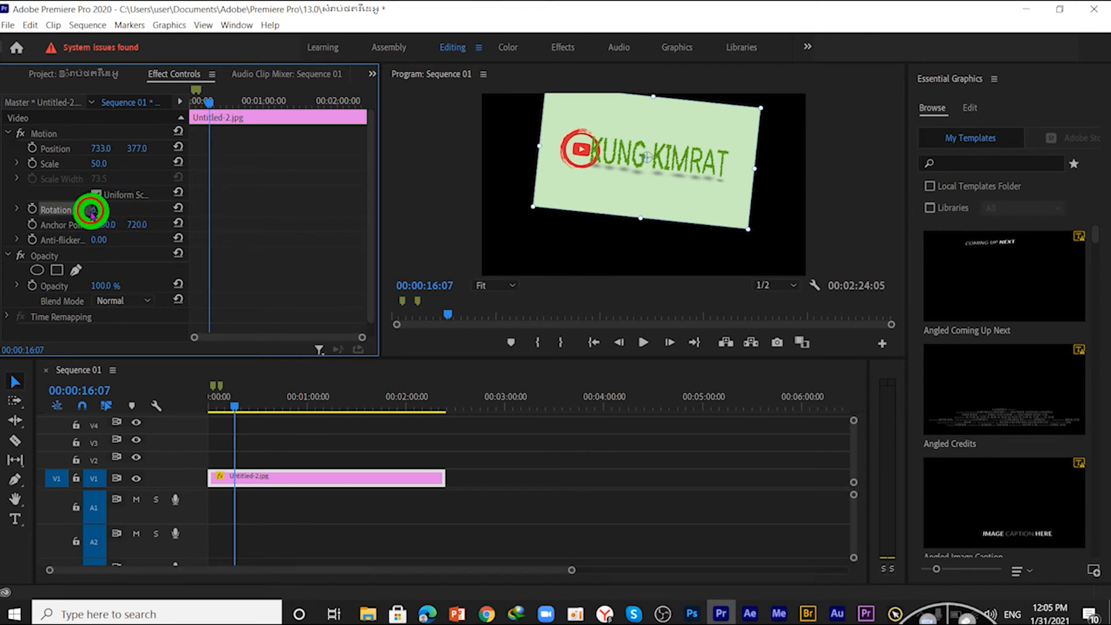
left_click(93, 211)
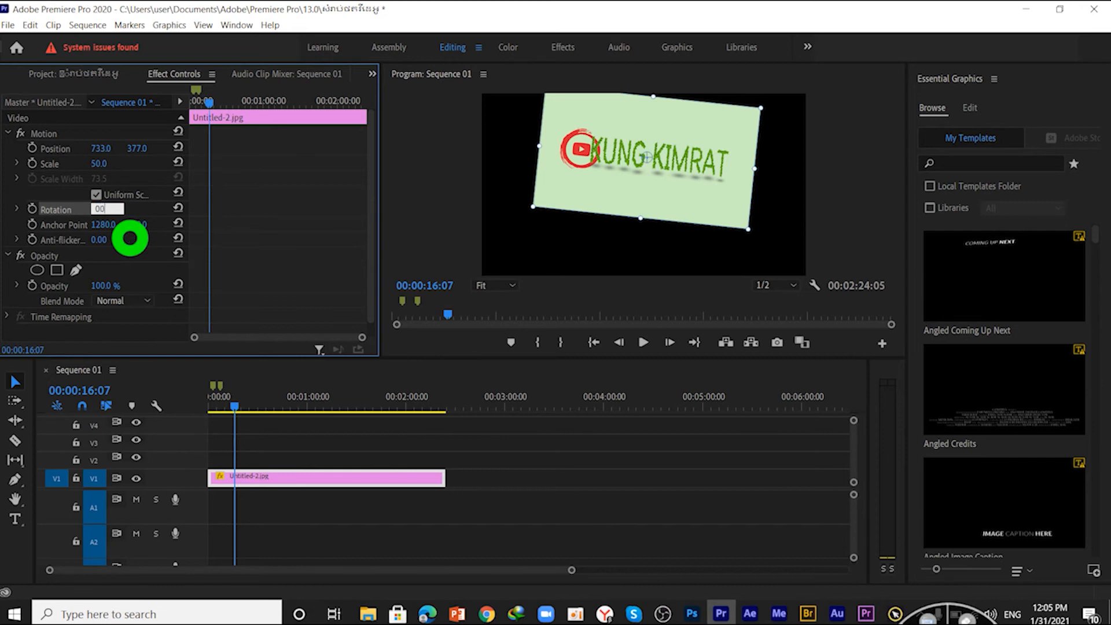
key("Return")
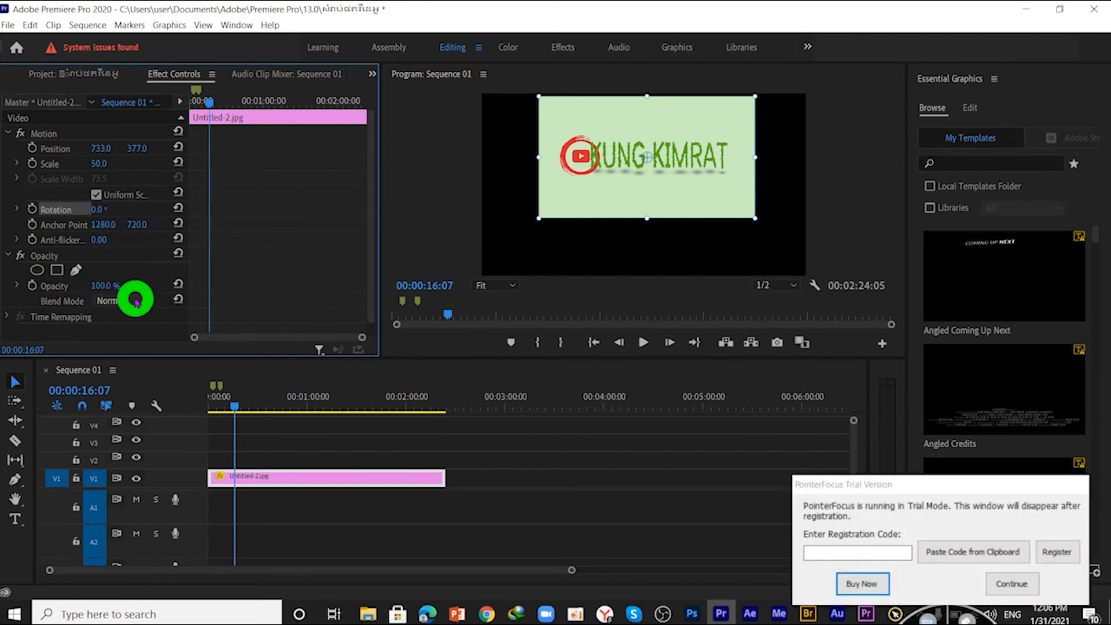
- Dismiss the trial notice, fade the clip's Opacity through 45% to 0% and bring it back to 100%
left_click(1016, 584)
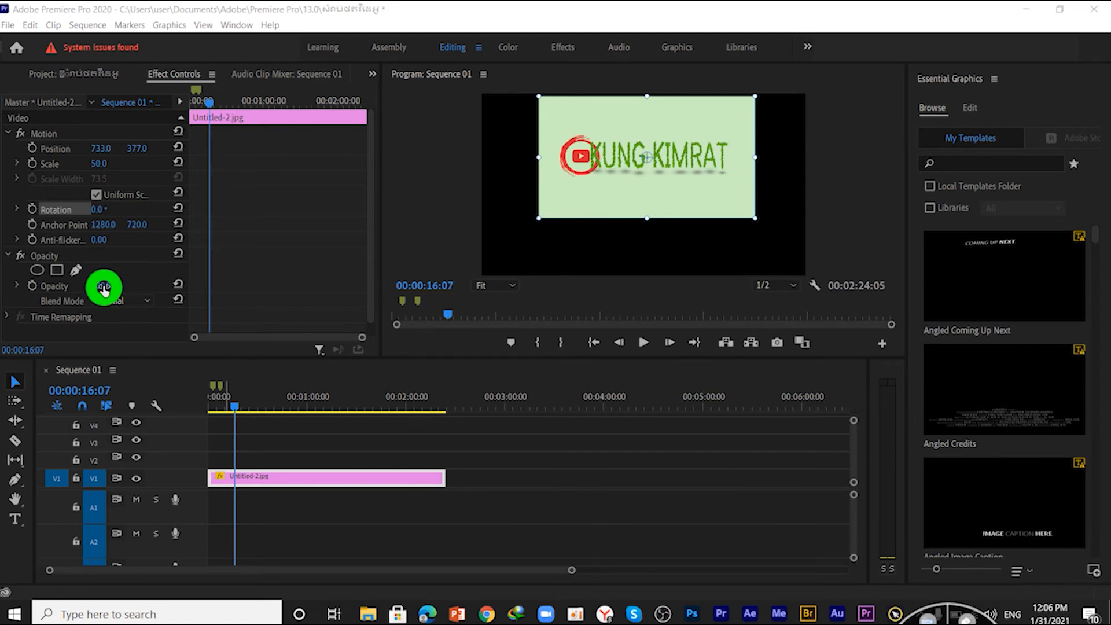
left_click(103, 287)
left_click_drag(100, 286, 53, 298)
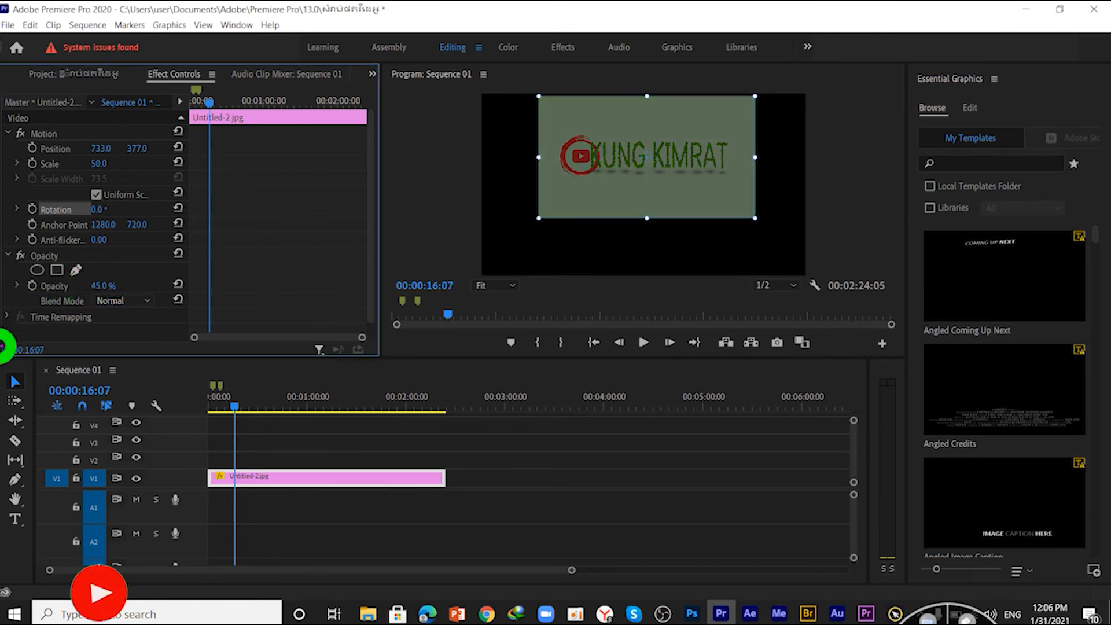
left_click_drag(101, 284, 37, 302)
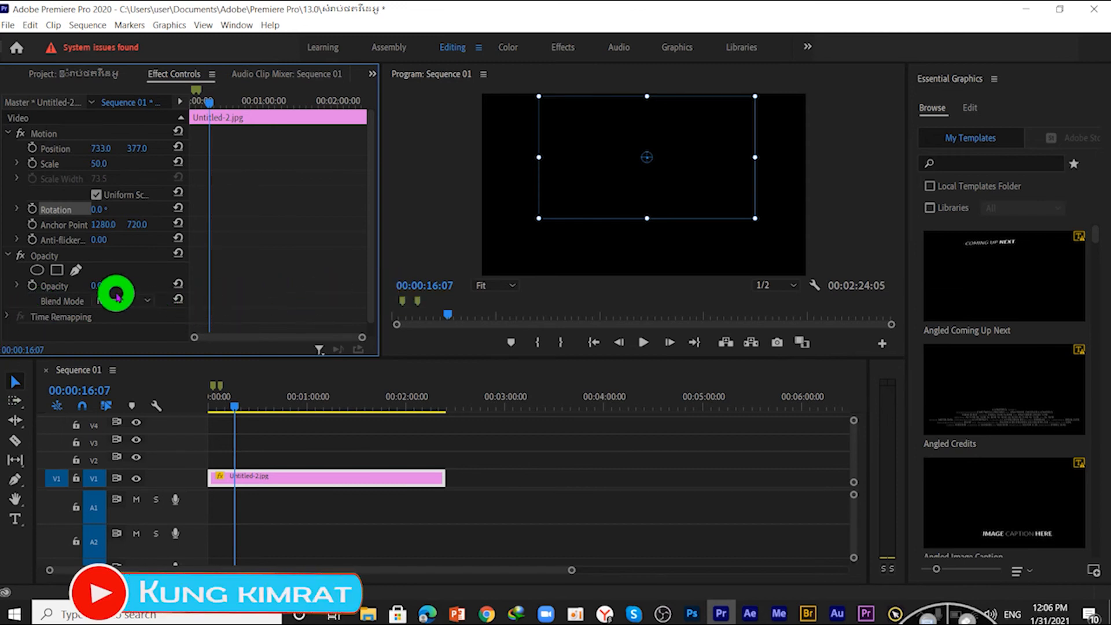
left_click_drag(95, 285, 248, 278)
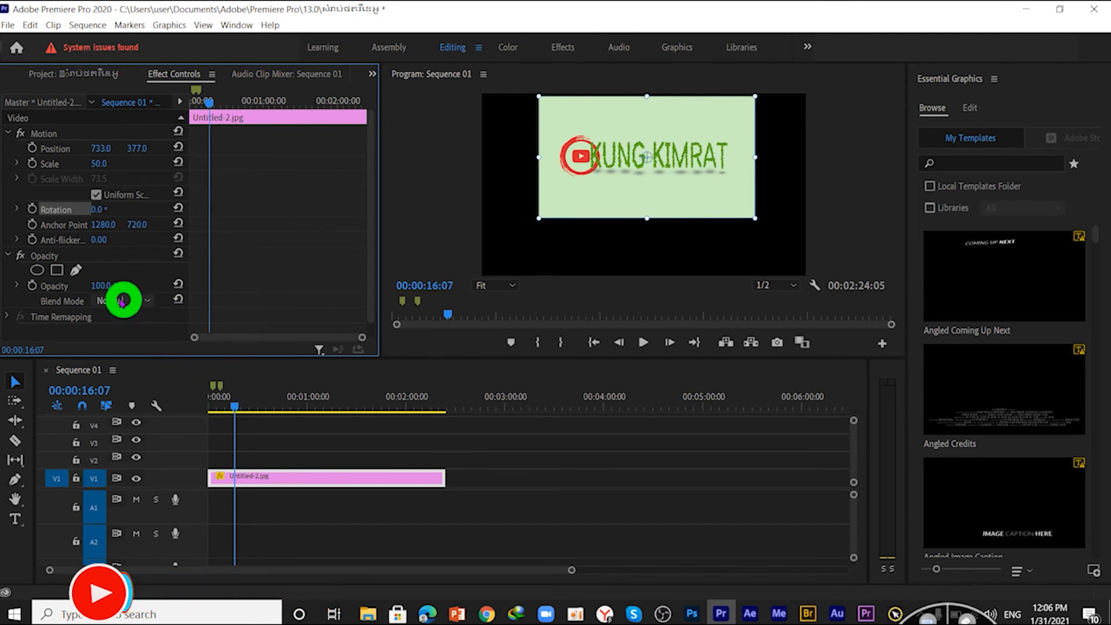
- Set the clip's Opacity to 50% and restore it to 100%
left_click(106, 285)
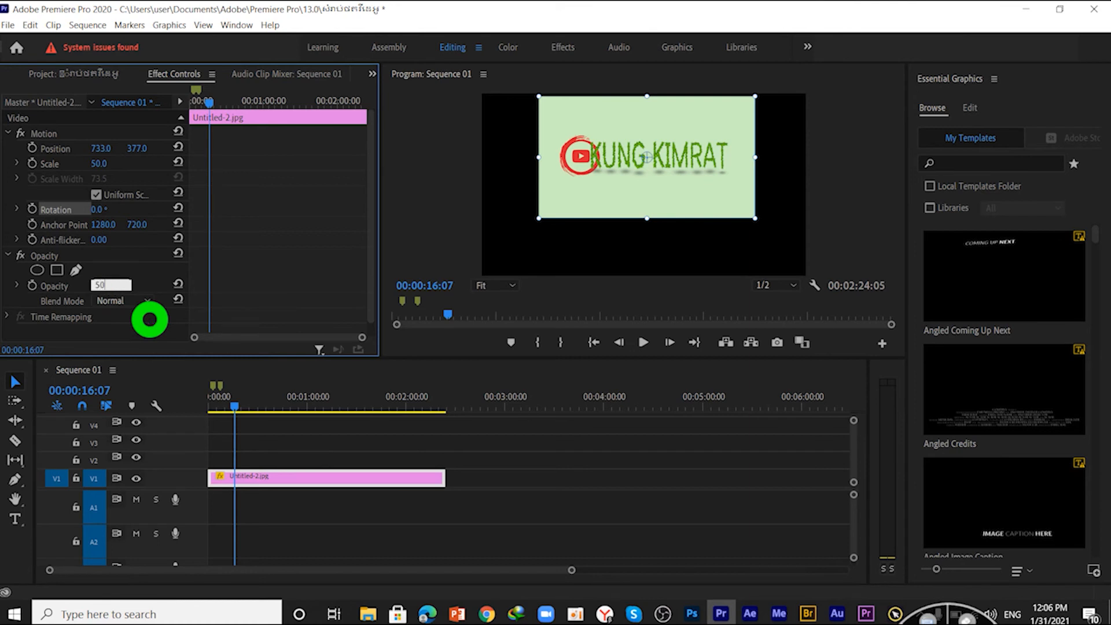
key("Return")
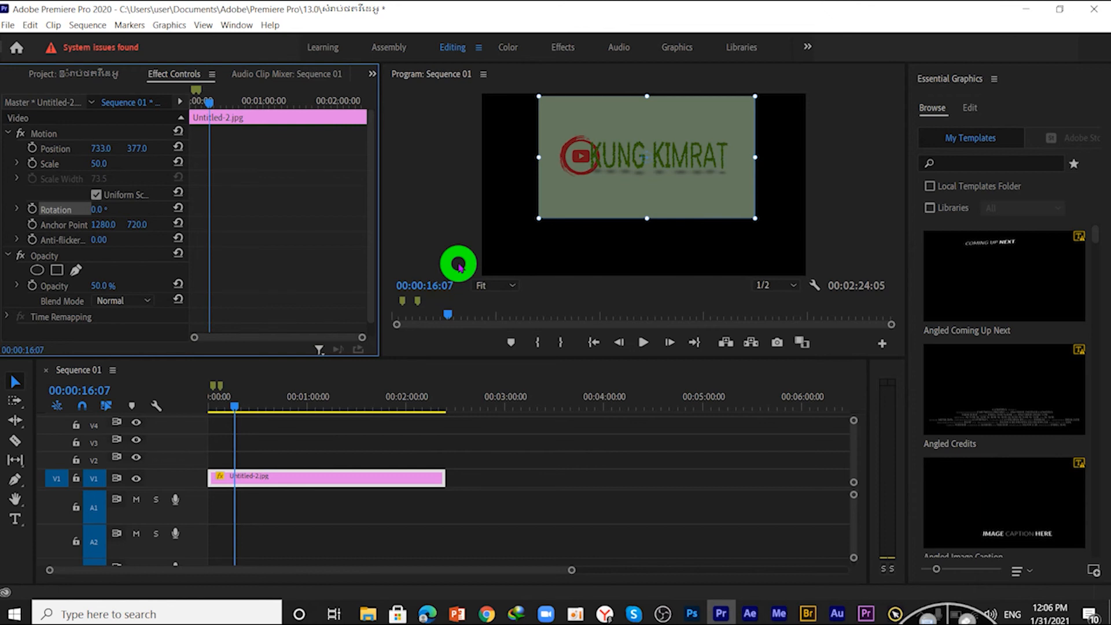
left_click(111, 284)
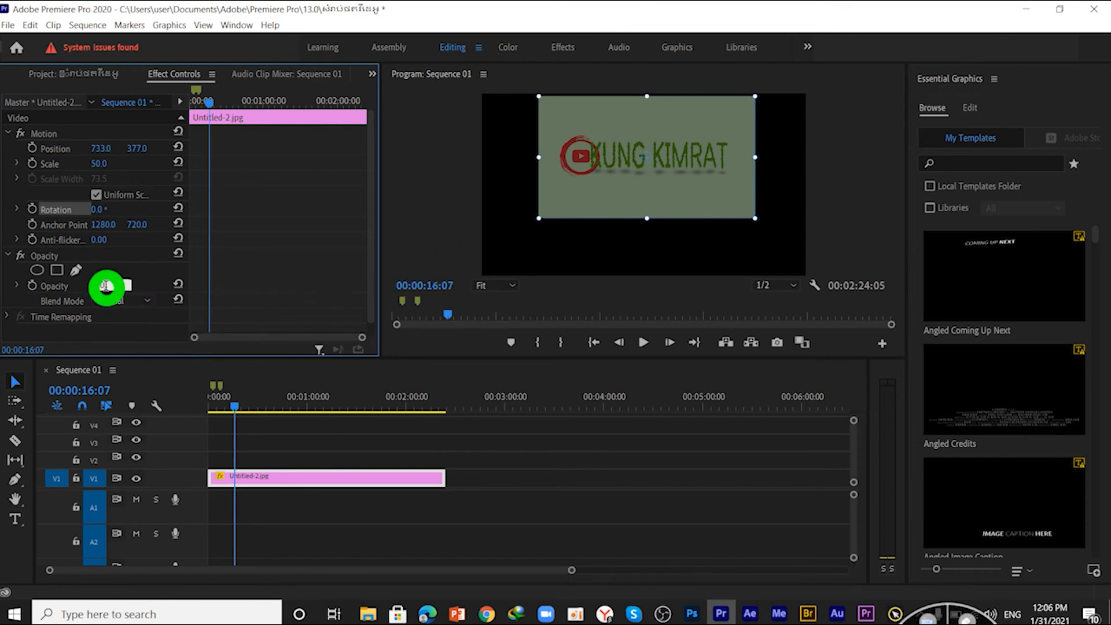
type("100")
key("Return")
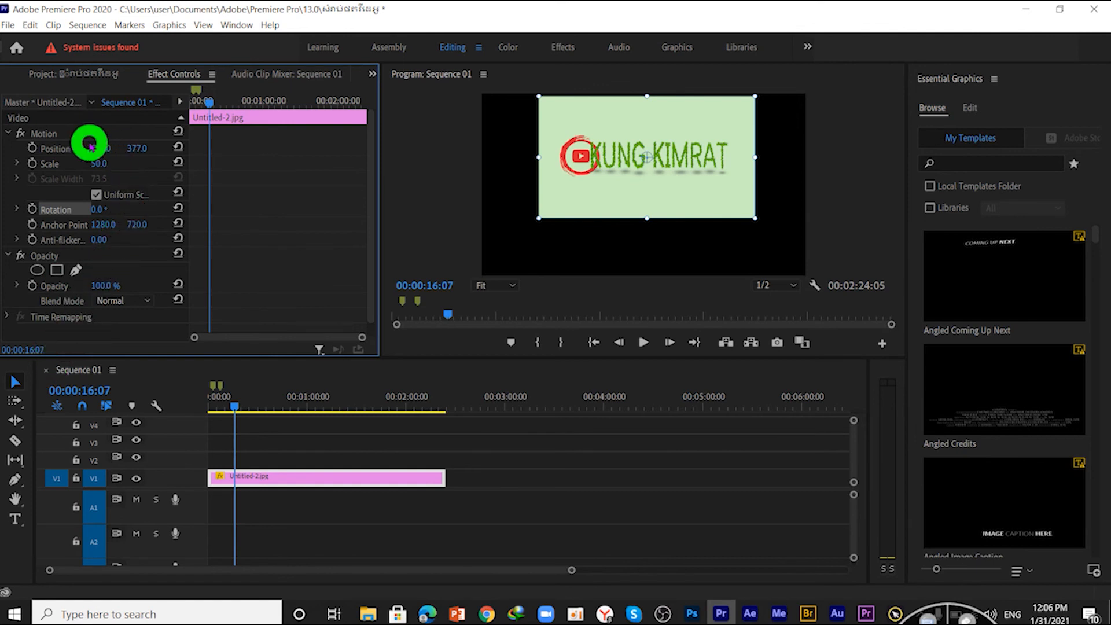
- Activate the clip's Motion effect, shrink the image in the preview to about 42.8 and reposition it to about 594, 541
left_click(65, 137)
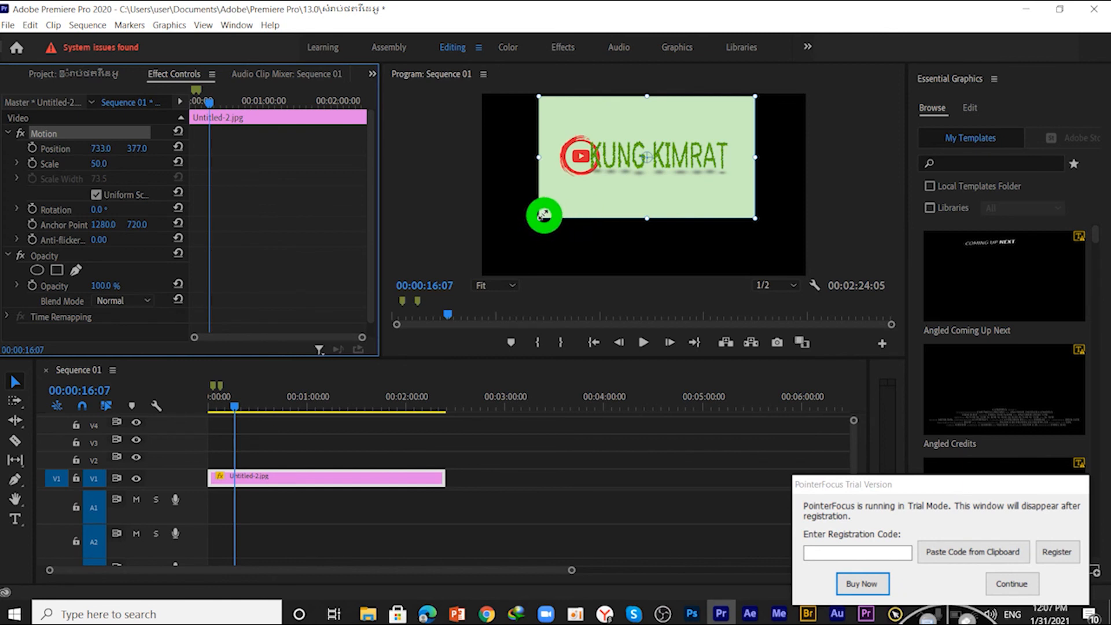
left_click_drag(541, 219, 602, 223)
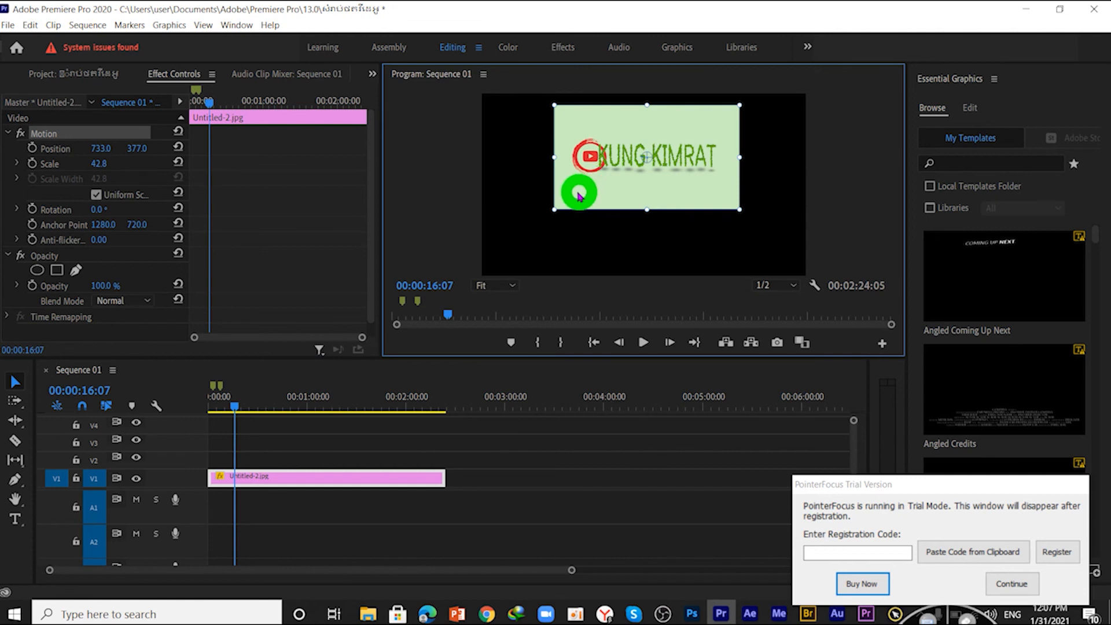
left_click_drag(570, 193, 544, 223)
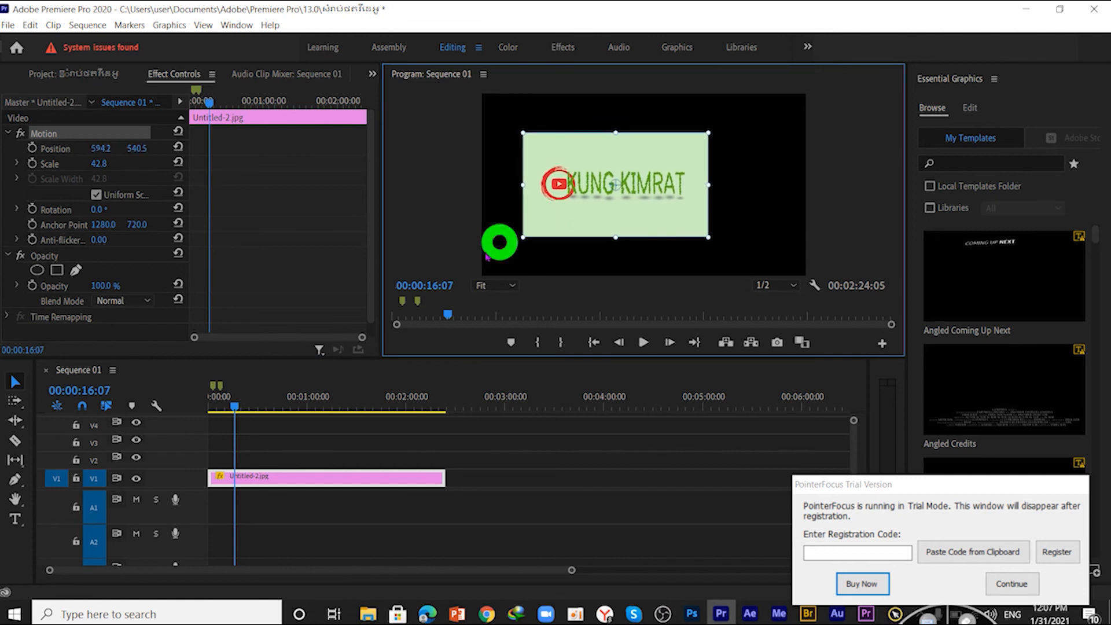